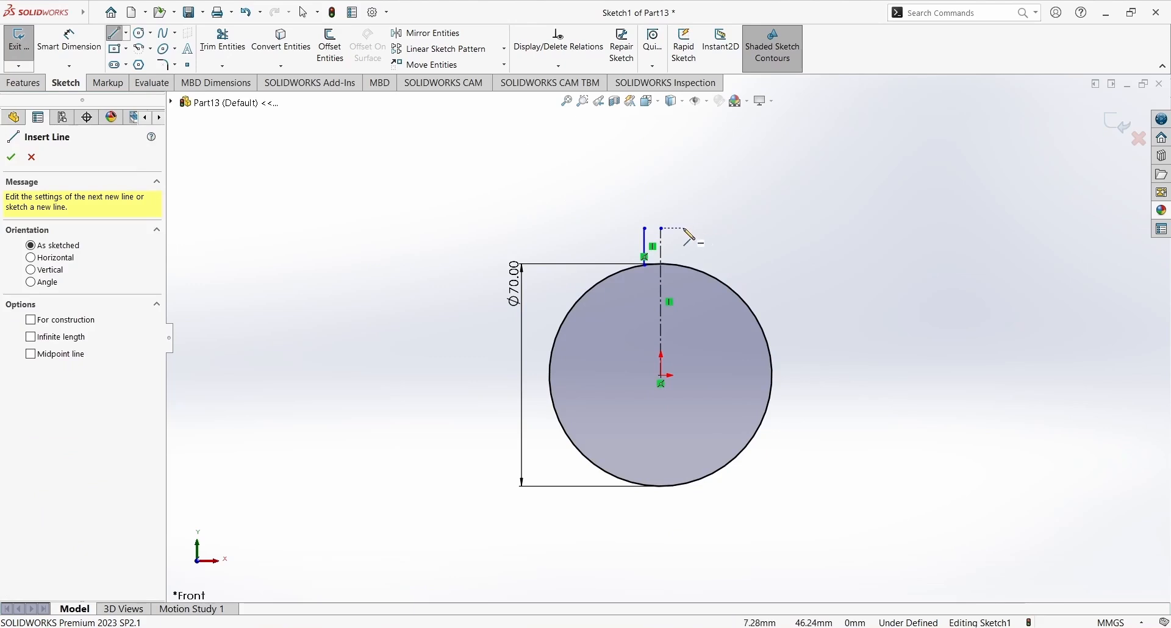
- Sketch a vertical line about 12 mm long down to the circle, on the right side of the centerline
{"action": "left_click", "coordinate": [681, 228]}
{"action": "left_click", "coordinate": [682, 266]}
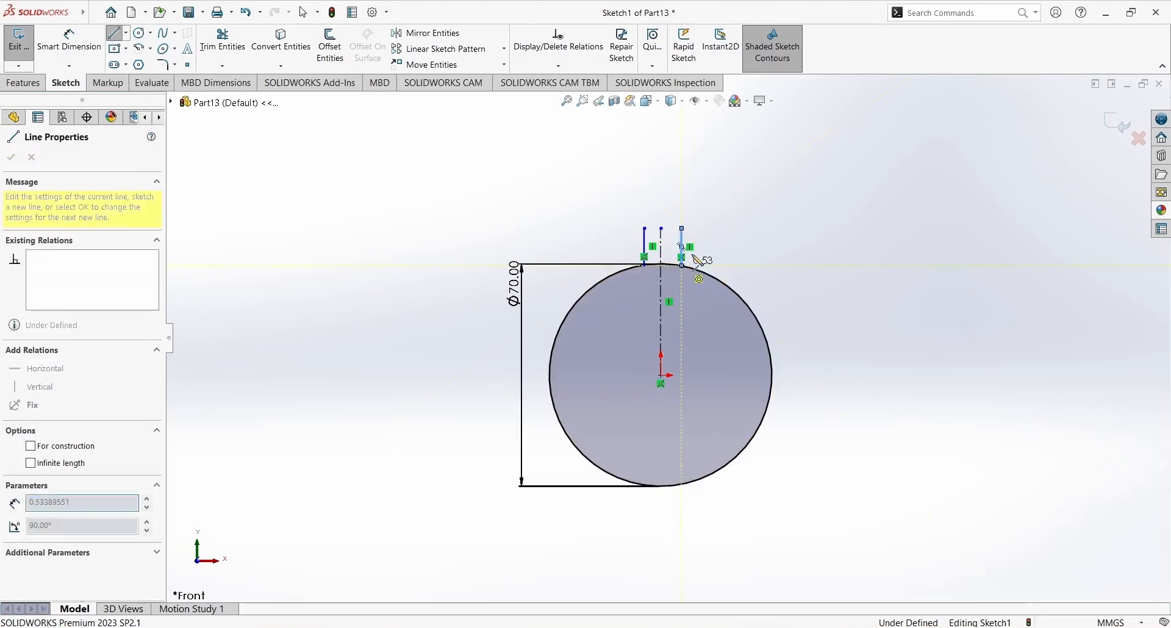
{"action": "key", "text": "Escape"}
- Make the two short vertical lines above the circle symmetric about the vertical centerline
{"action": "scroll", "coordinate": [674, 250], "scroll_direction": "down", "scroll_amount": 5}
{"action": "left_click", "coordinate": [567, 326]}
{"action": "left_click", "coordinate": [606, 333], "text": "ctrl"}
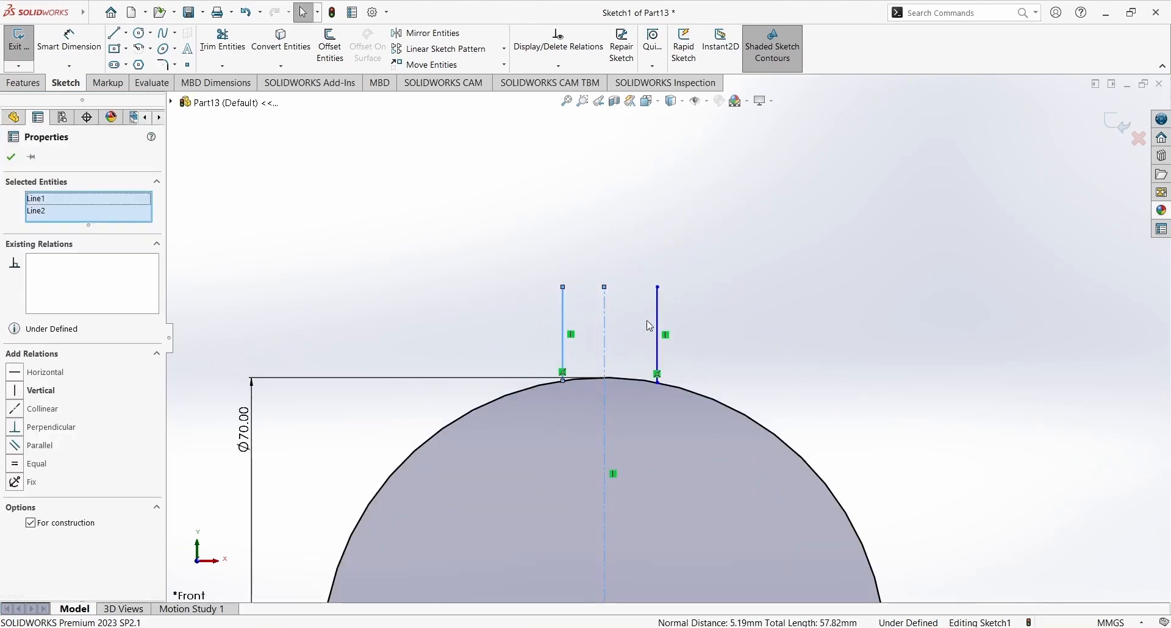
{"action": "left_click", "coordinate": [658, 324], "text": "ctrl"}
{"action": "left_click", "coordinate": [751, 273]}
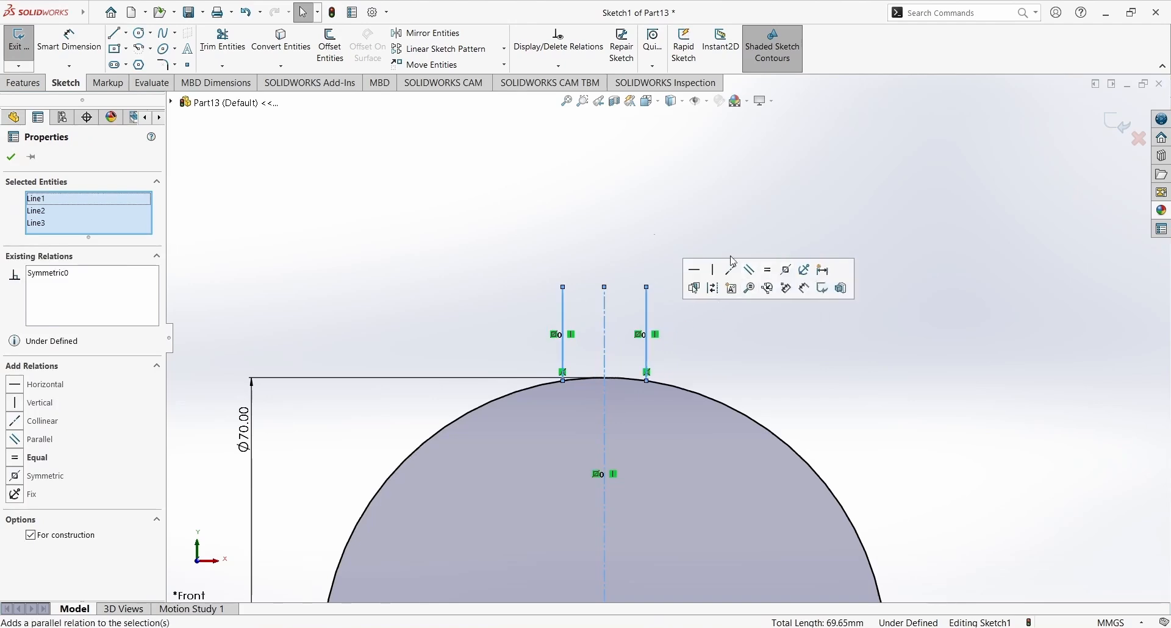
{"action": "left_click", "coordinate": [818, 405]}
- Check the slot width on the reference drawing and dimension the spacing between the two vertical lines as 5 mm
{"action": "key", "text": "d"}
{"action": "key", "text": "alt+Tab"}
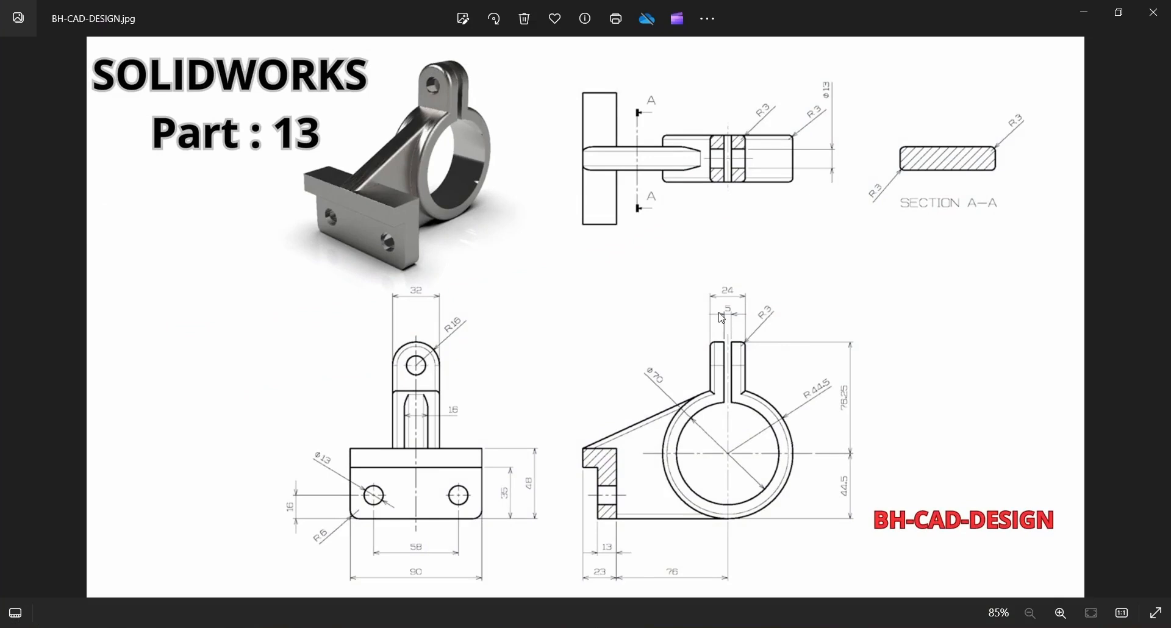
{"action": "key", "text": "alt+Tab"}
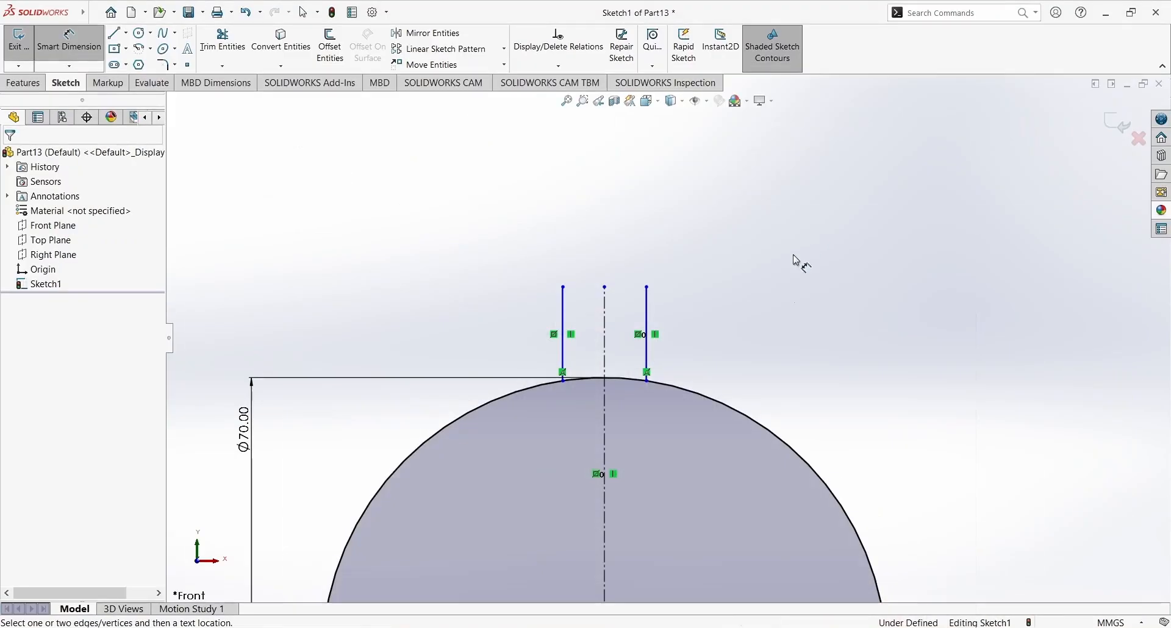
{"action": "left_click", "coordinate": [650, 328]}
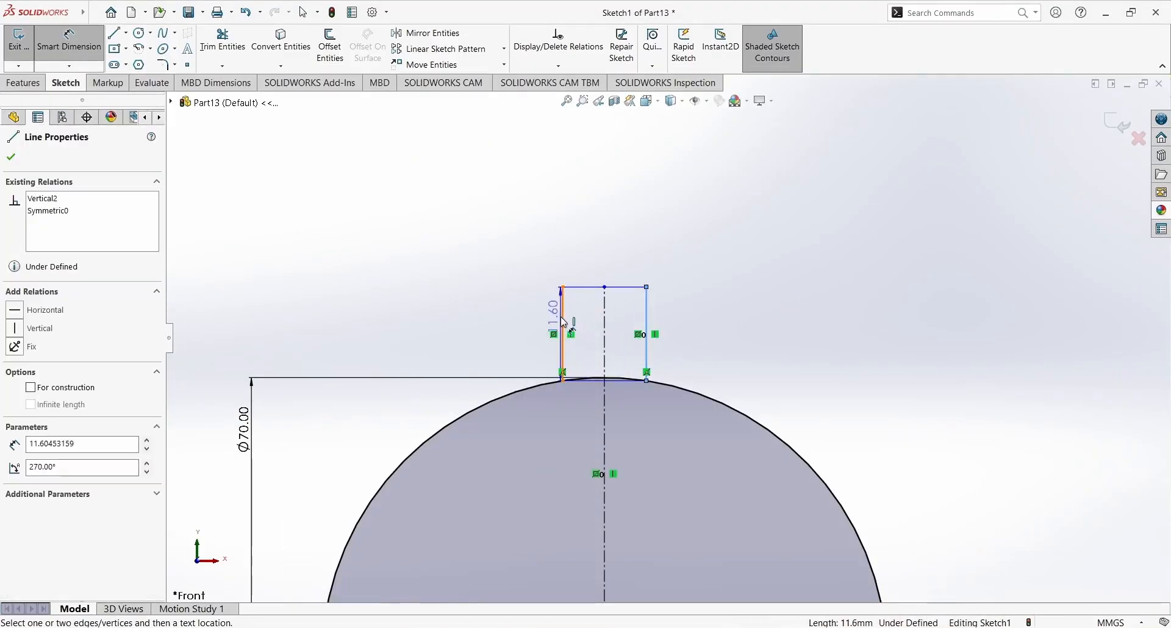
{"action": "left_click", "coordinate": [563, 318]}
{"action": "left_click", "coordinate": [610, 245]}
{"action": "type", "text": "5"}
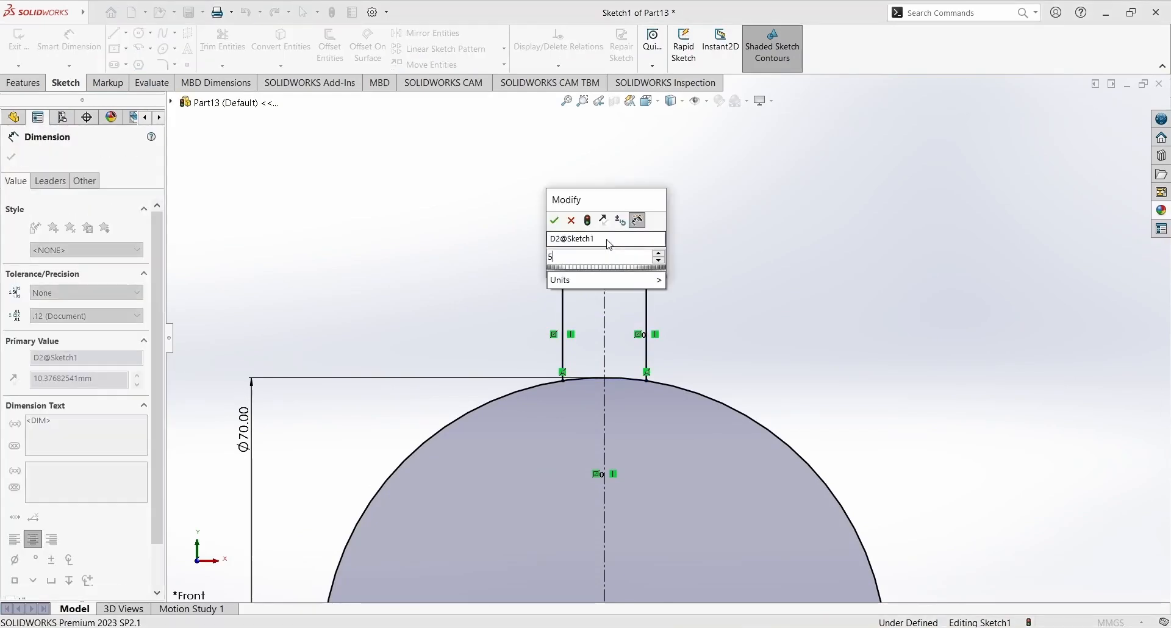
{"action": "key", "text": "Return"}
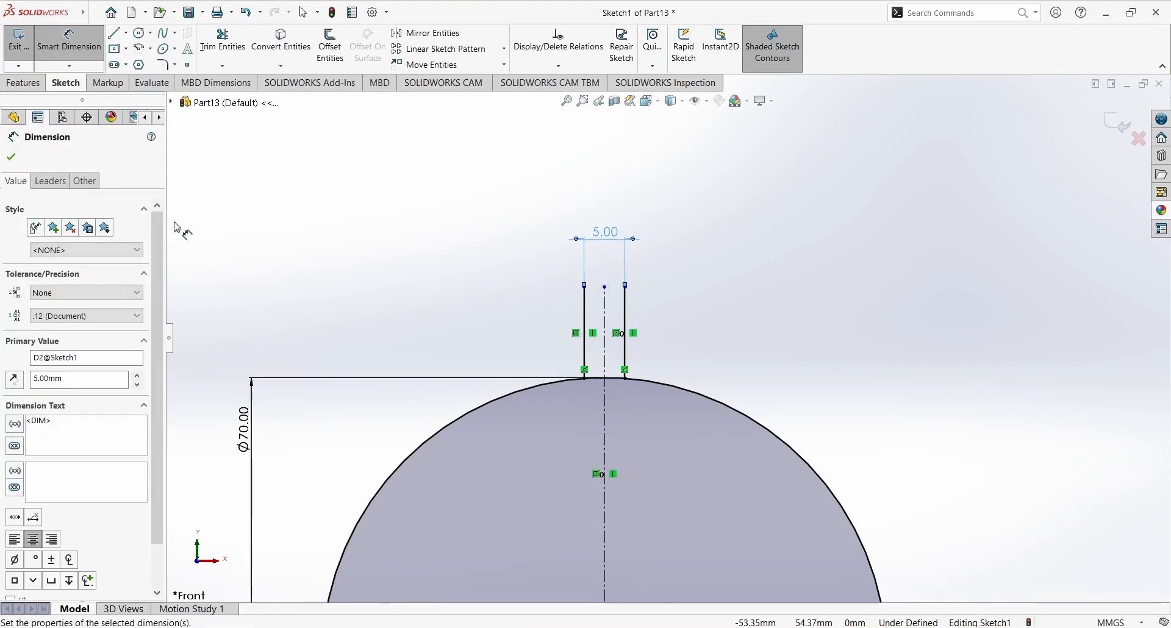
- Check the reference drawing and set the vertical distance from the origin to the right line's upper endpoint to 76.25 mm
{"action": "scroll", "coordinate": [619, 275], "scroll_direction": "up", "scroll_amount": 2}
{"action": "scroll", "coordinate": [647, 314], "scroll_direction": "down", "scroll_amount": 1}
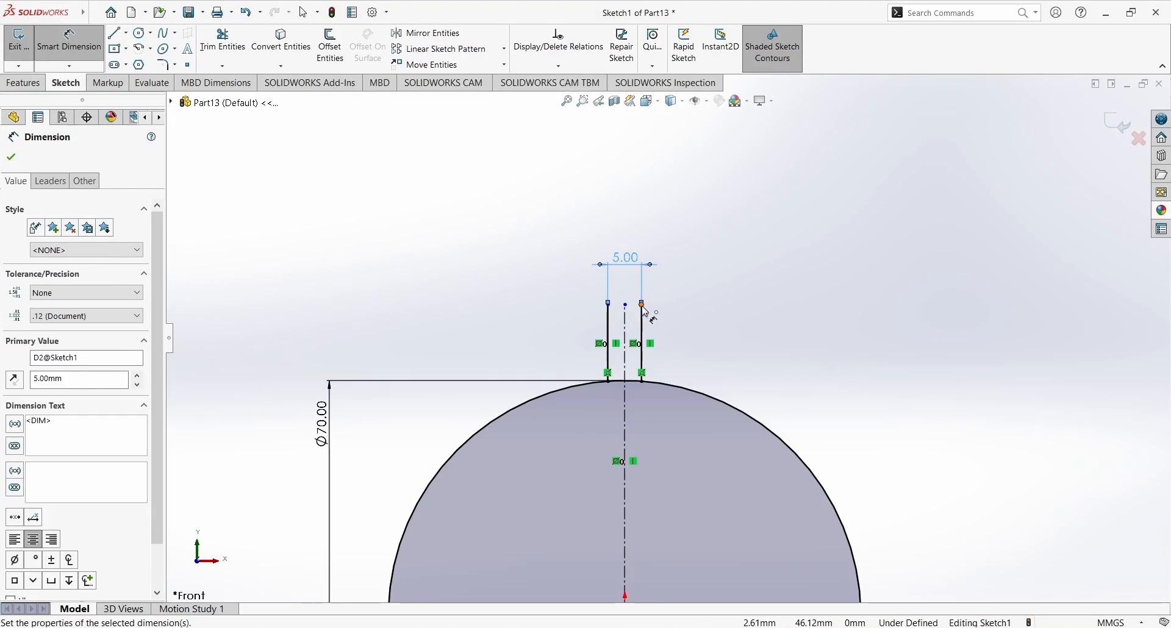
{"action": "left_click", "coordinate": [643, 307]}
{"action": "scroll", "coordinate": [662, 396], "scroll_direction": "up", "scroll_amount": 3}
{"action": "left_click", "coordinate": [651, 447]}
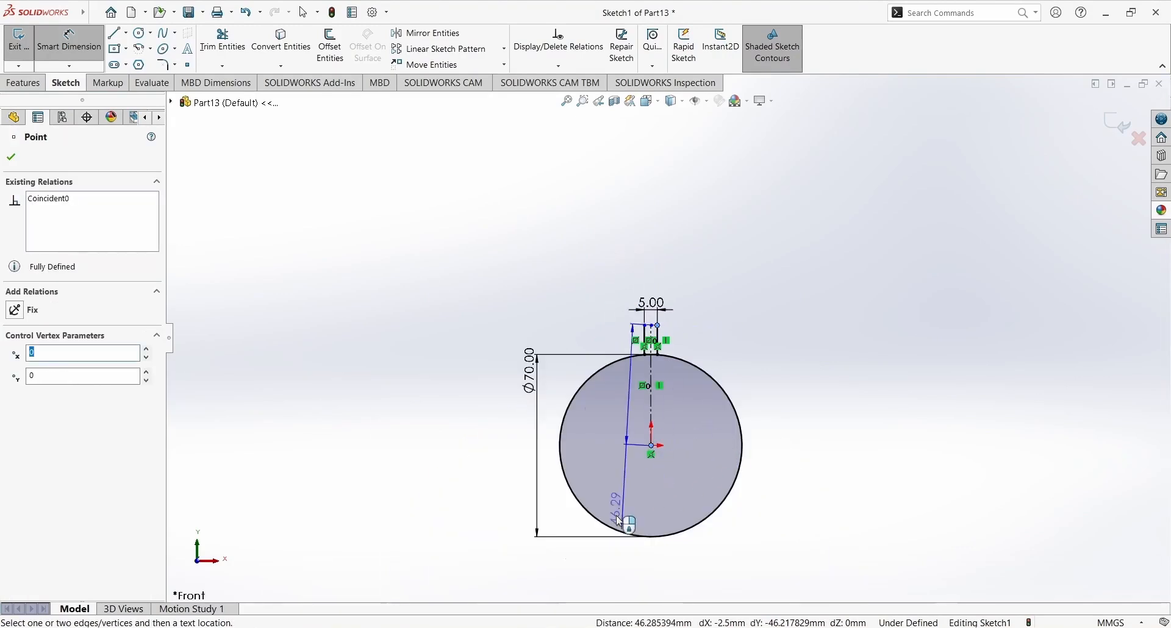
{"action": "left_click", "coordinate": [542, 627]}
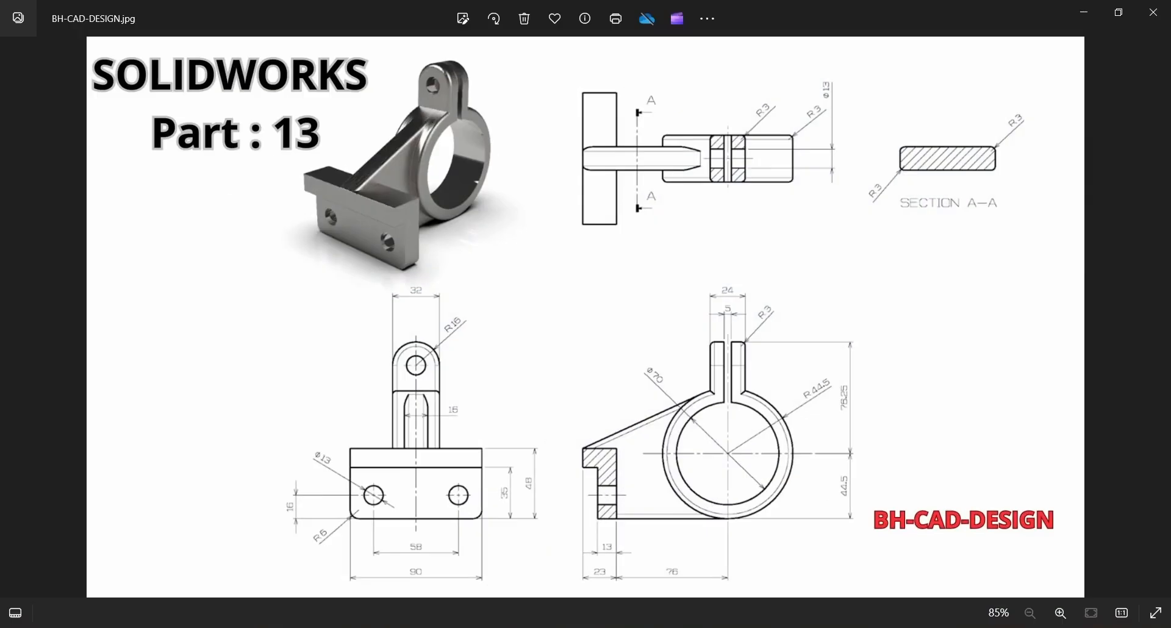
{"action": "key", "text": "alt+Tab"}
{"action": "left_click", "coordinate": [863, 378]}
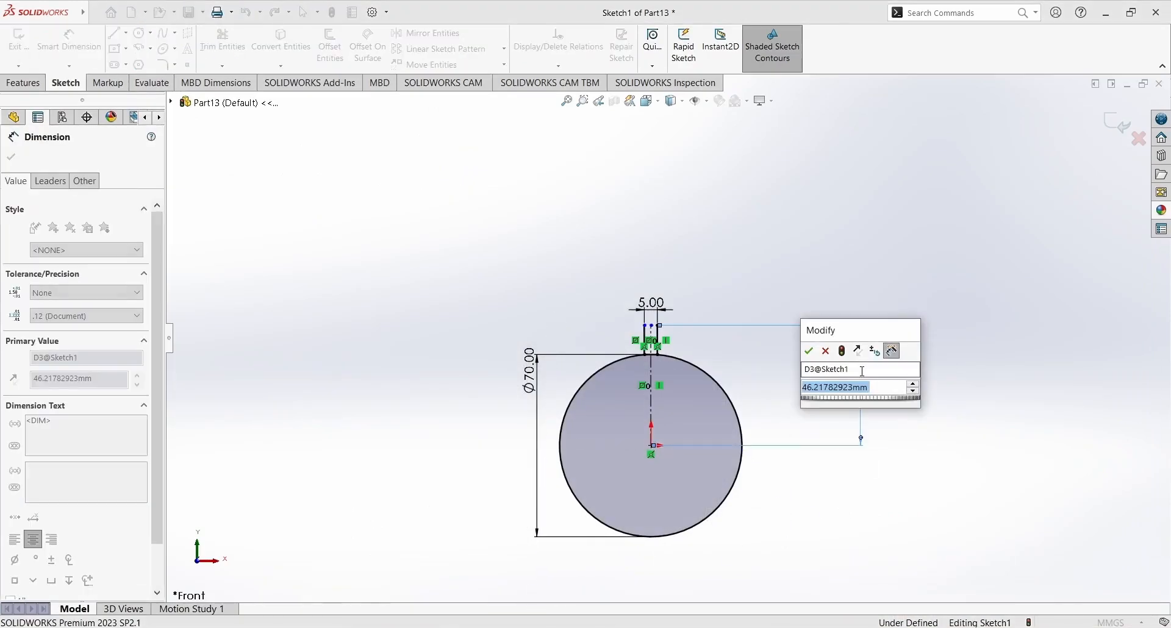
{"action": "type", "text": "76.2"}
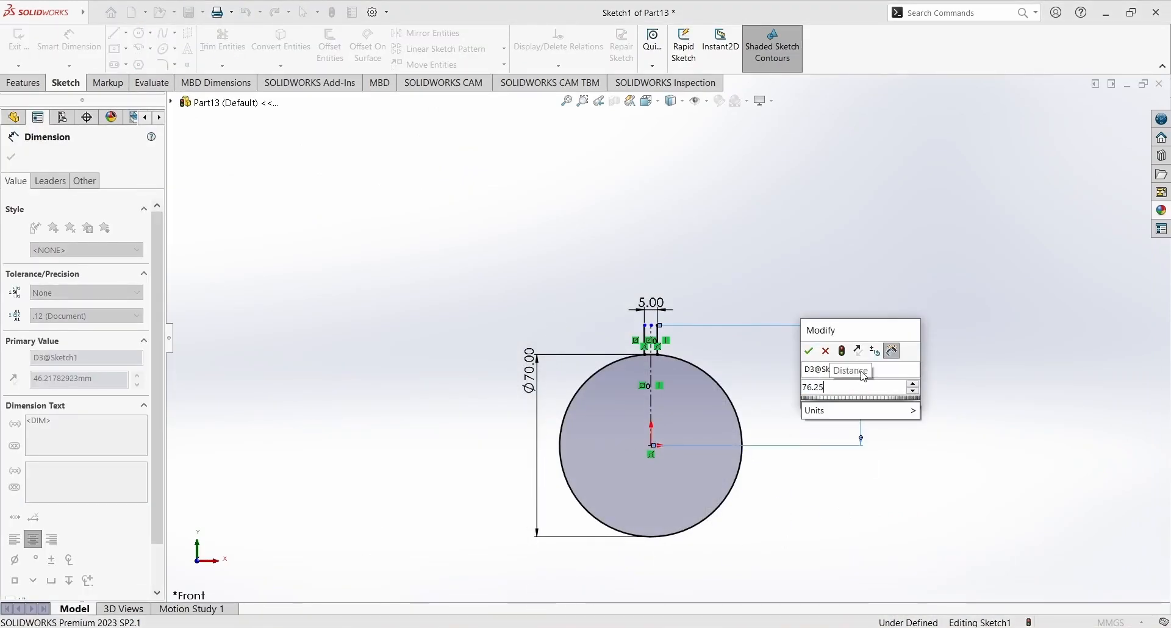
{"action": "type", "text": "5"}
{"action": "key", "text": "Return"}
{"action": "key", "text": "Escape"}
- Align the upper endpoints of the two vertical lines with a Horizontal relation
{"action": "scroll", "coordinate": [680, 302], "scroll_direction": "down", "scroll_amount": 3}
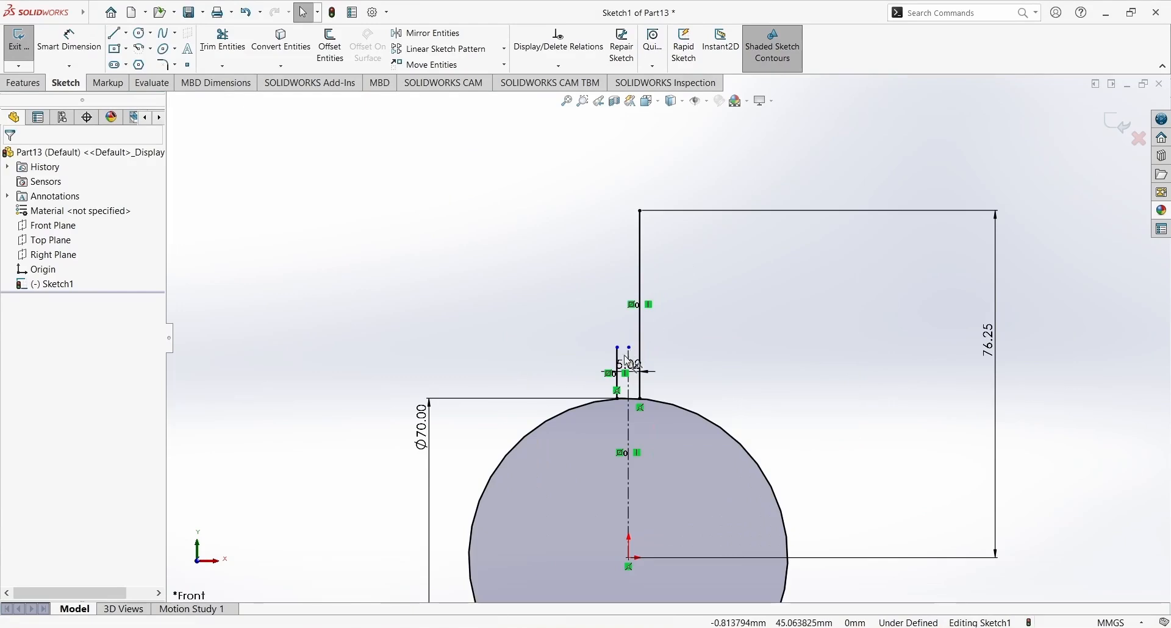
{"action": "left_click", "coordinate": [618, 347]}
{"action": "left_click", "coordinate": [640, 212], "text": "ctrl"}
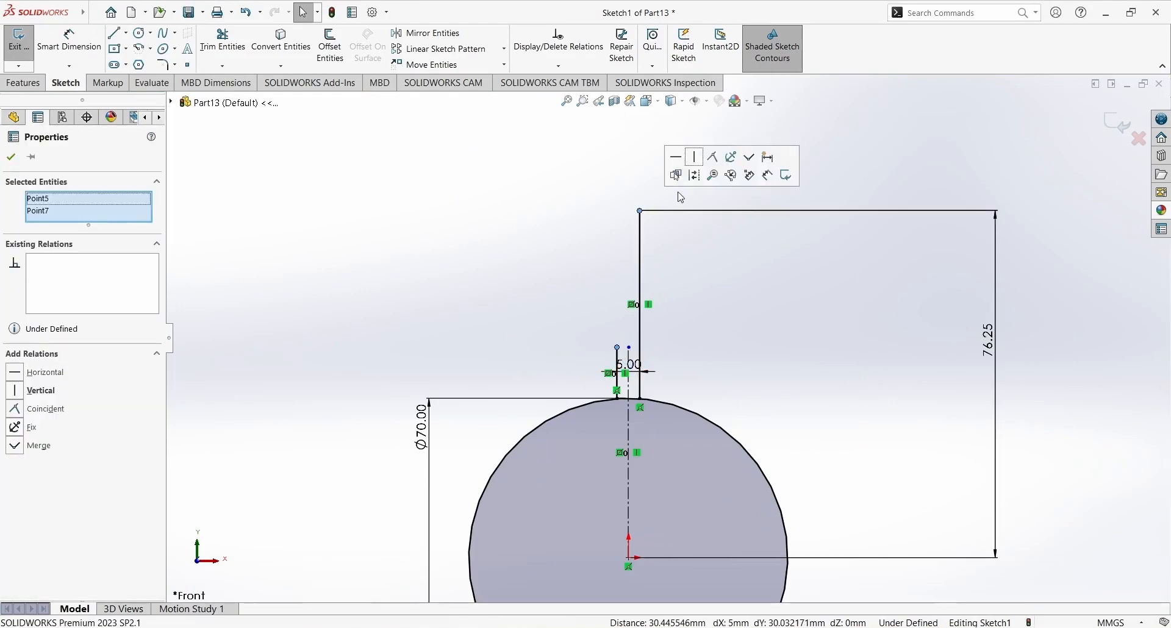
{"action": "left_click", "coordinate": [683, 170]}
- Trim away the portion of the circle between the two vertical lines to open the ring profile into the slot
{"action": "scroll", "coordinate": [549, 287], "scroll_direction": "up", "scroll_amount": 2}
{"action": "left_click", "coordinate": [223, 45]}
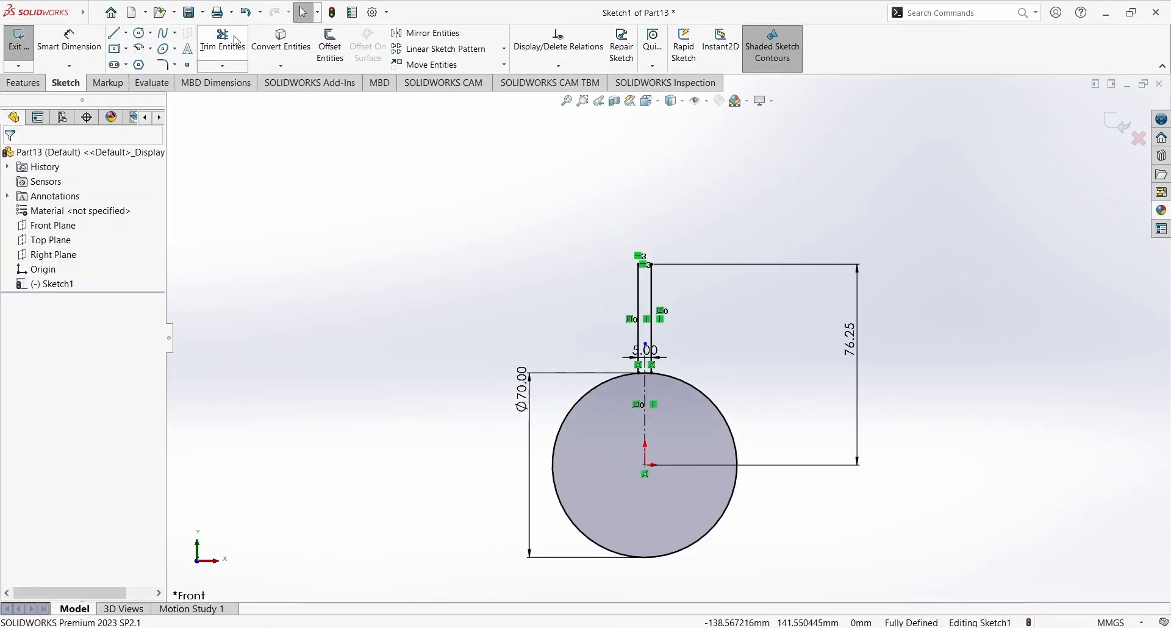
{"action": "scroll", "coordinate": [657, 373], "scroll_direction": "down", "scroll_amount": 5}
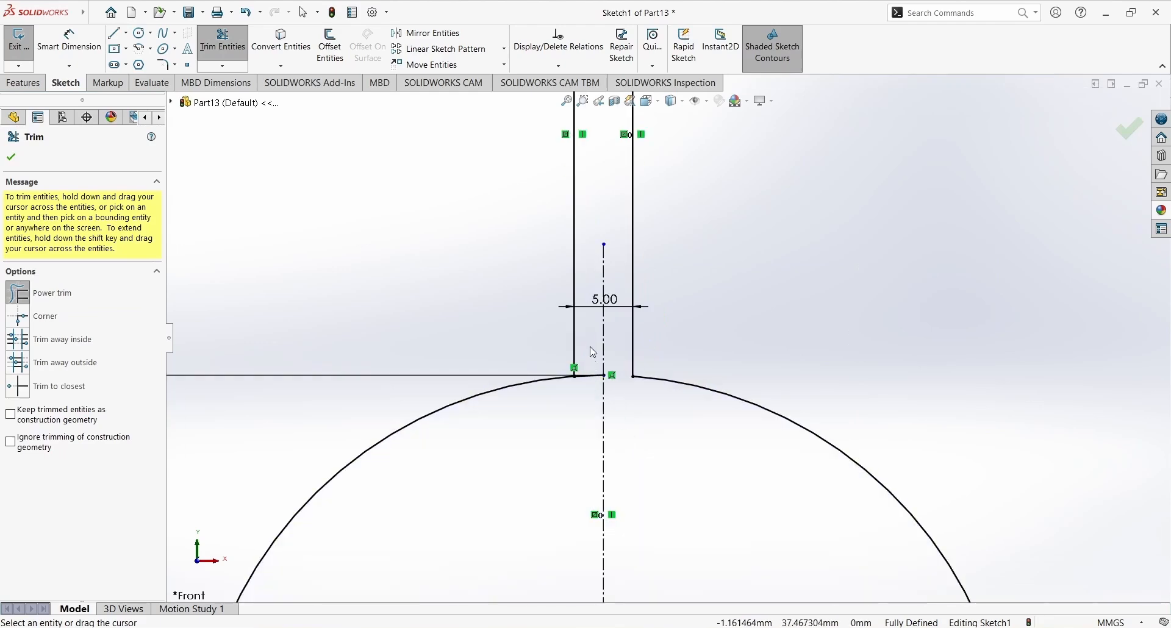
{"action": "scroll", "coordinate": [592, 354], "scroll_direction": "up", "scroll_amount": 3}
{"action": "left_click", "coordinate": [11, 158]}
- Offset the slot-and-circle profile outward by 9.5 mm with line-capped ends, checking the reference drawing for the thickness
{"action": "scroll", "coordinate": [612, 396], "scroll_direction": "up", "scroll_amount": 5}
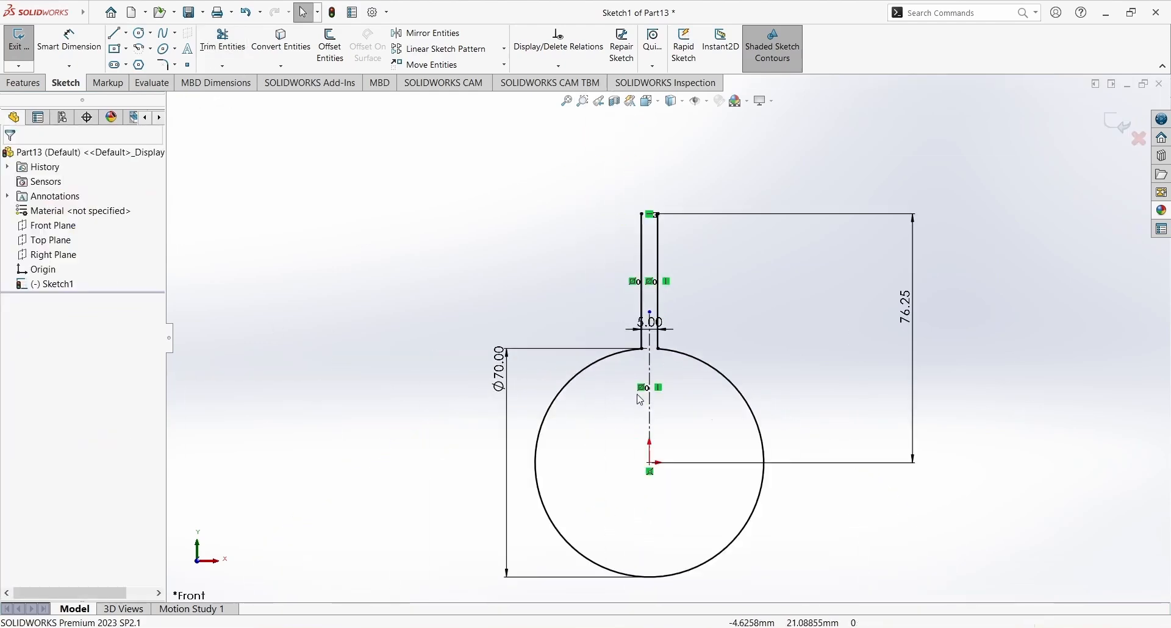
{"action": "left_click_drag", "start_coordinate": [350, 168], "coordinate": [979, 585]}
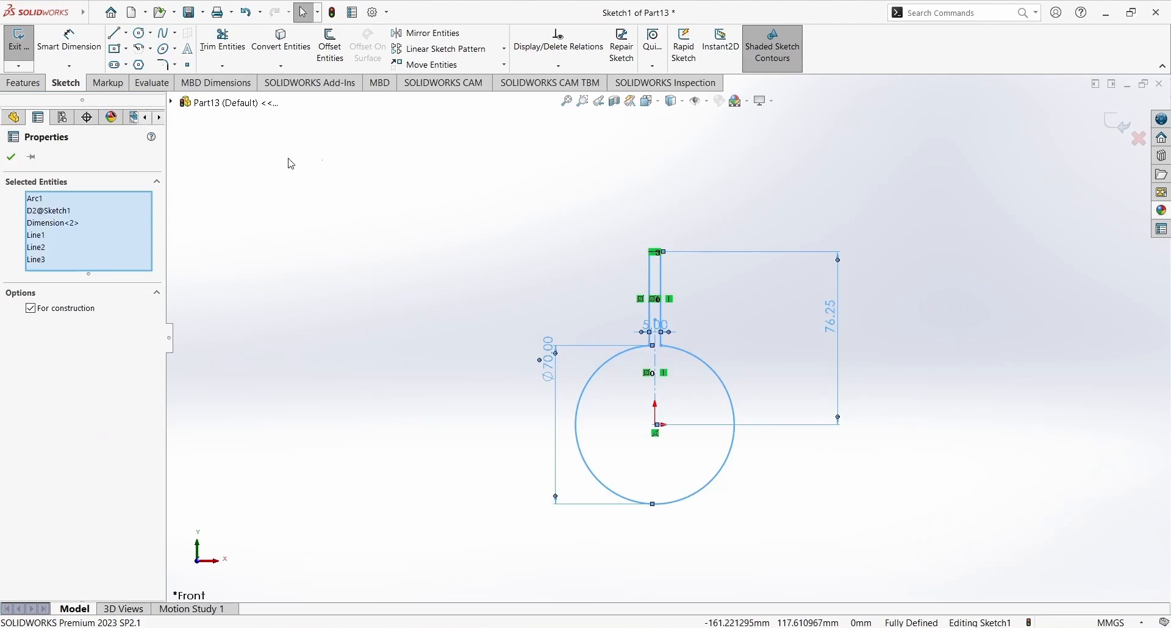
{"action": "left_click", "coordinate": [330, 45]}
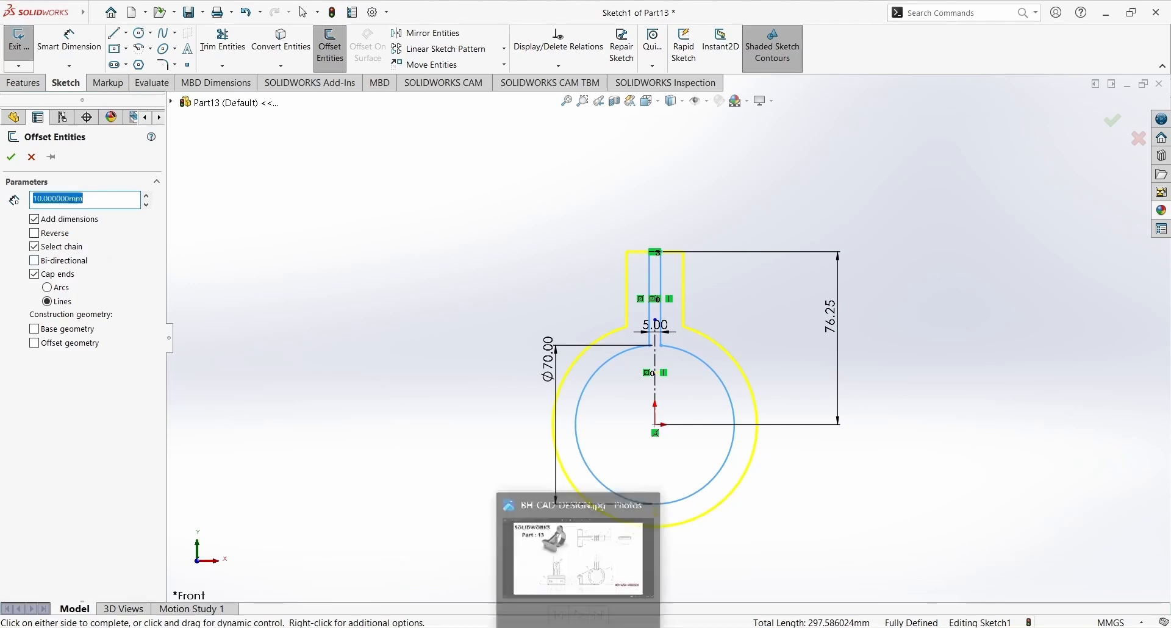
{"action": "left_click", "coordinate": [582, 627]}
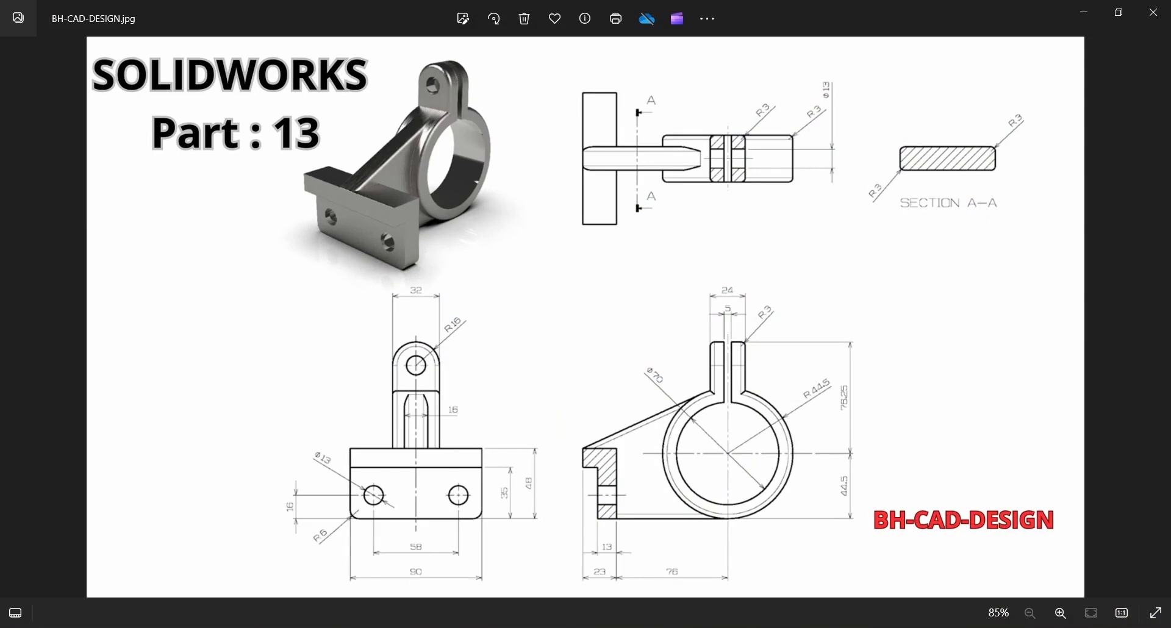
{"action": "key", "text": "alt+Tab"}
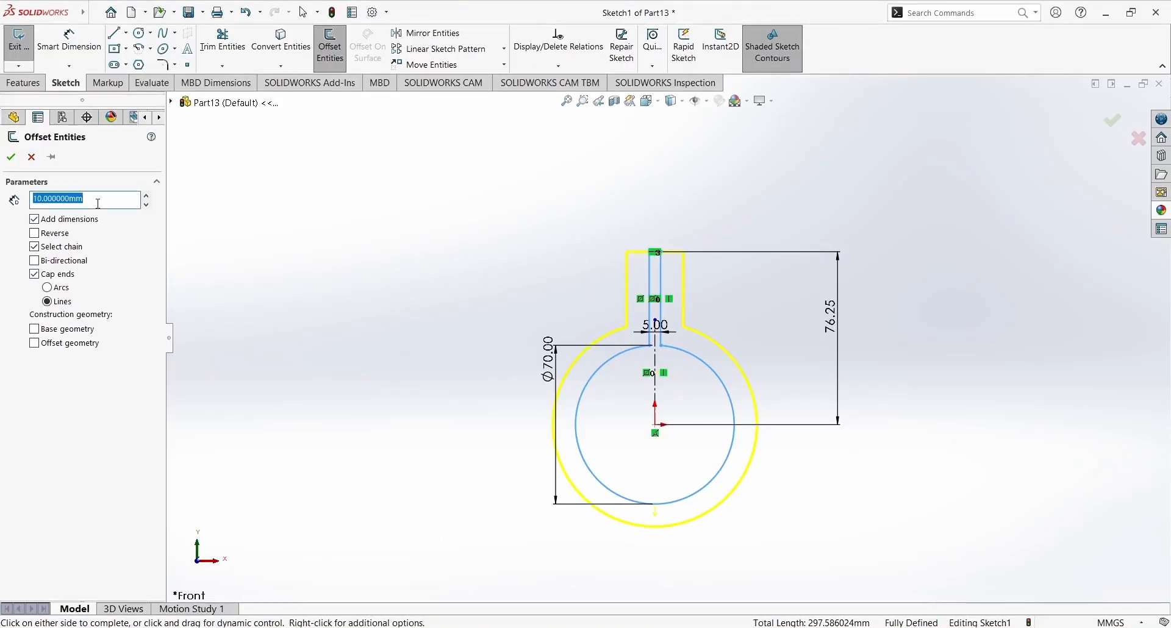
{"action": "key", "text": "Return"}
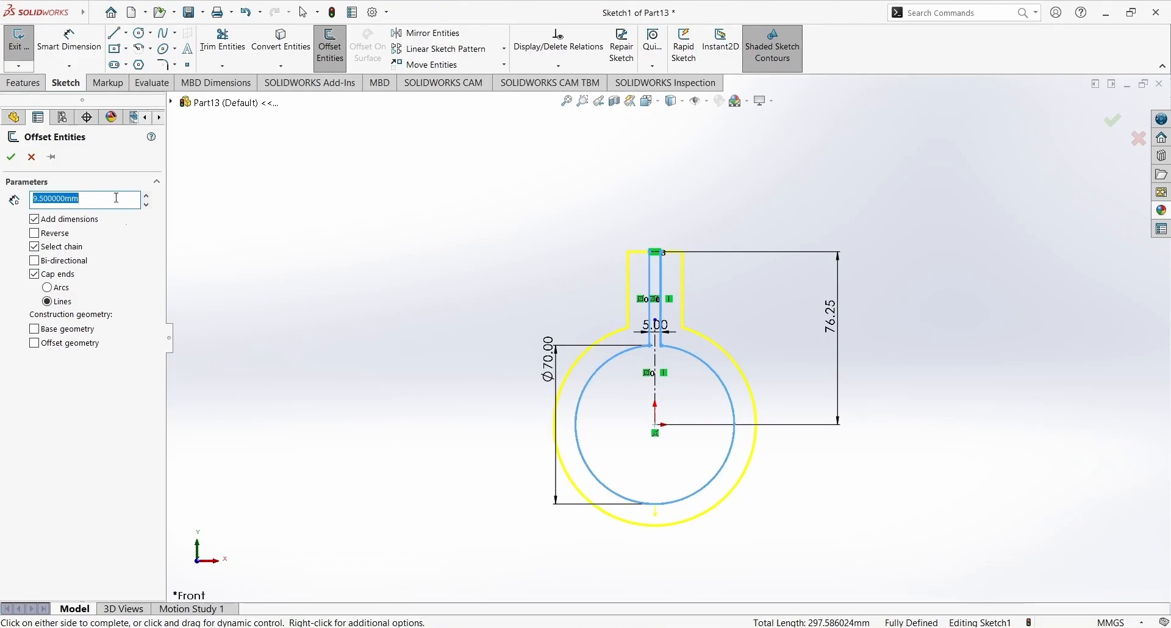
{"action": "left_click", "coordinate": [10, 157]}
- Extrude the clamp ring profile 32 mm with the Mid Plane end condition
{"action": "left_click", "coordinate": [23, 83]}
{"action": "left_click", "coordinate": [37, 58]}
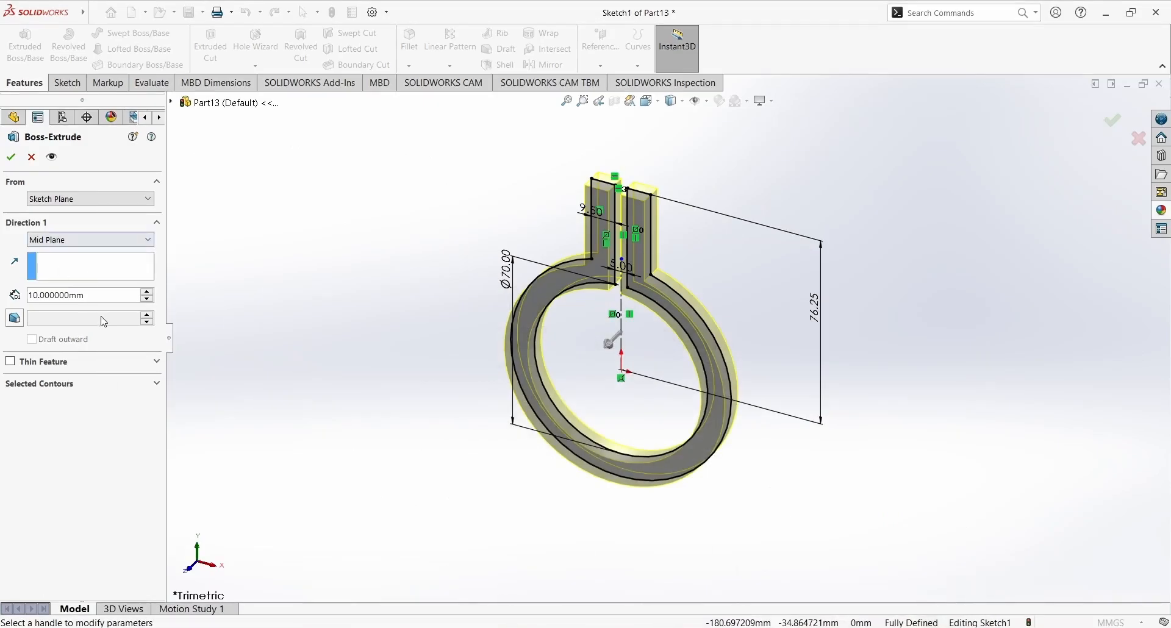
{"action": "left_click", "coordinate": [110, 299]}
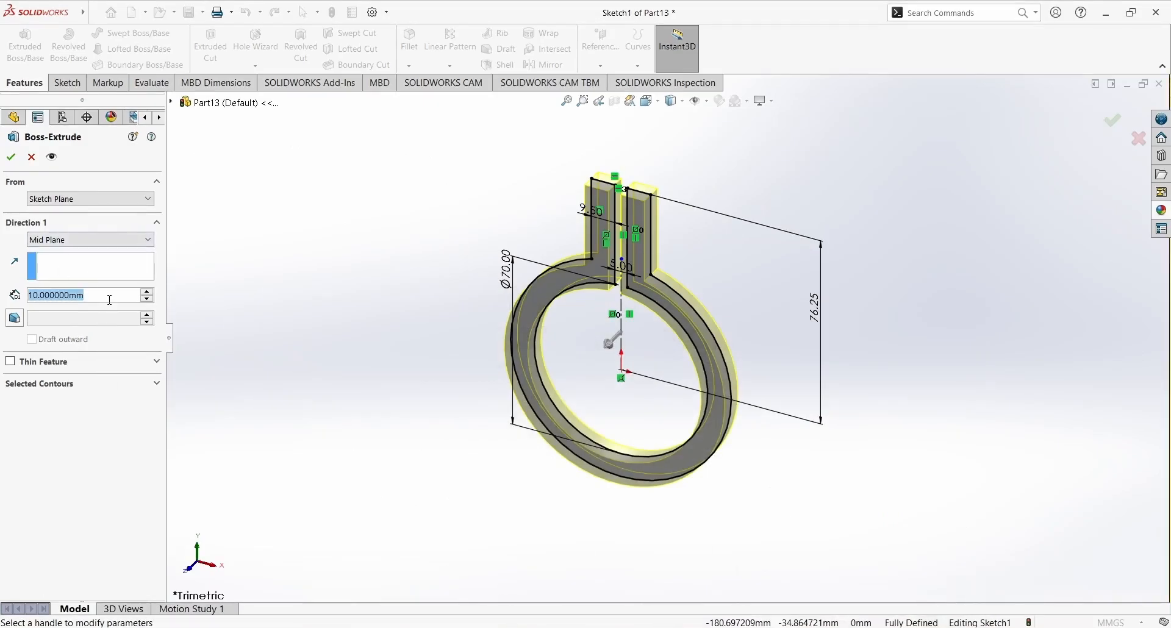
{"action": "type", "text": "32"}
{"action": "key", "text": "Return"}
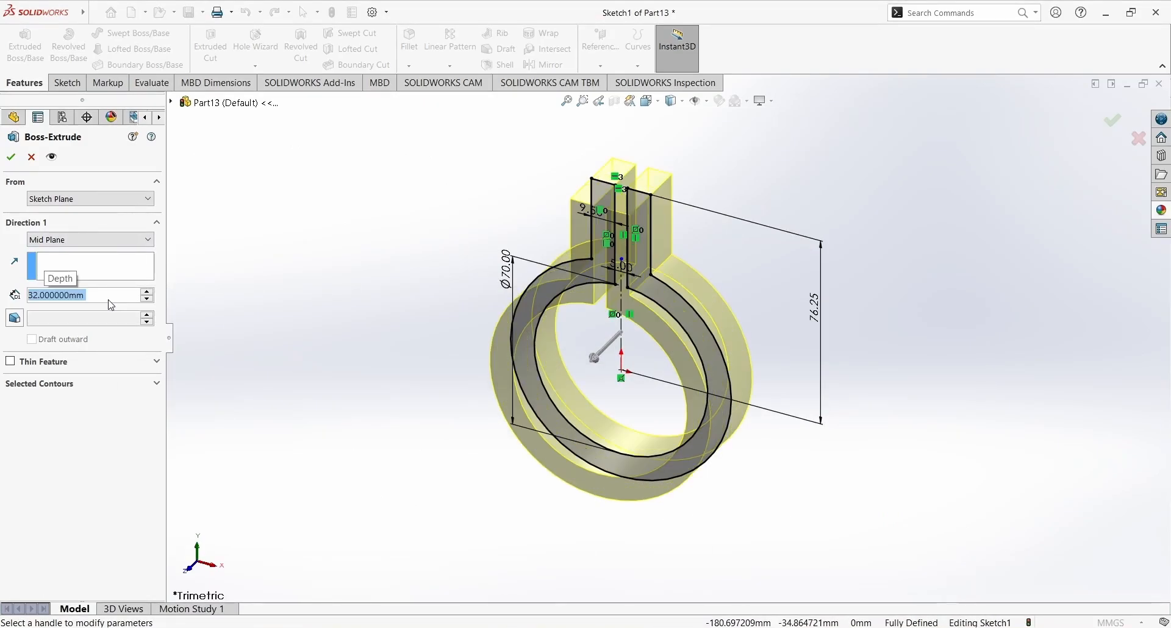
{"action": "left_click", "coordinate": [11, 157]}
- Start a new sketch on the Front Plane
{"action": "middle_click_drag", "start_coordinate": [340, 210], "coordinate": [587, 327]}
{"action": "left_click", "coordinate": [67, 82]}
{"action": "left_click", "coordinate": [19, 43]}
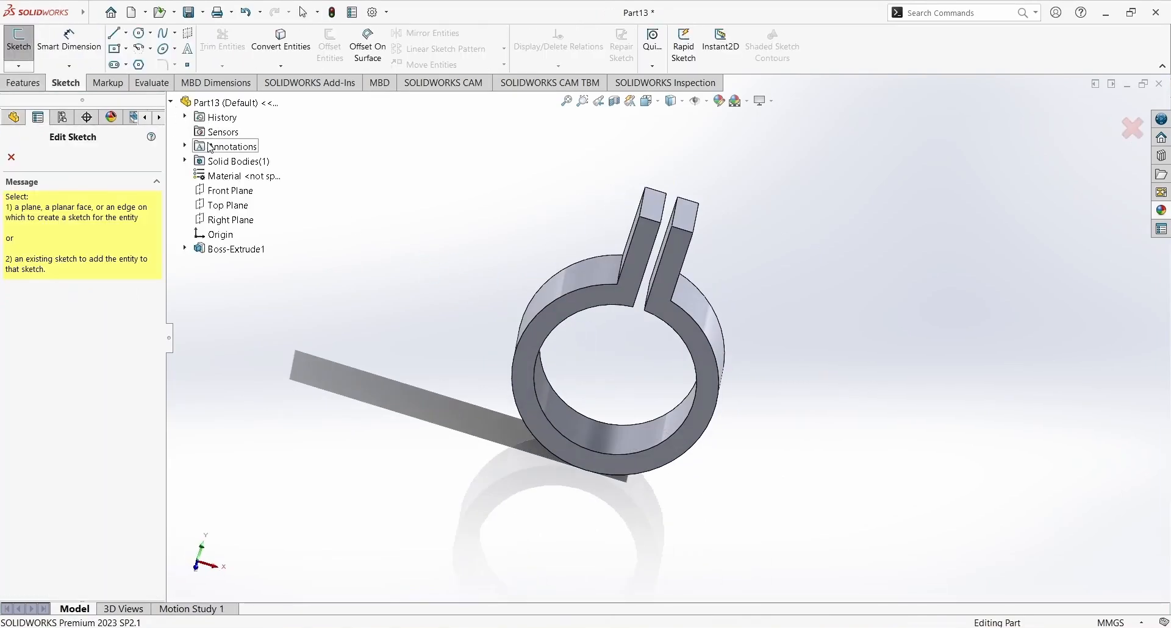
{"action": "left_click", "coordinate": [231, 190]}
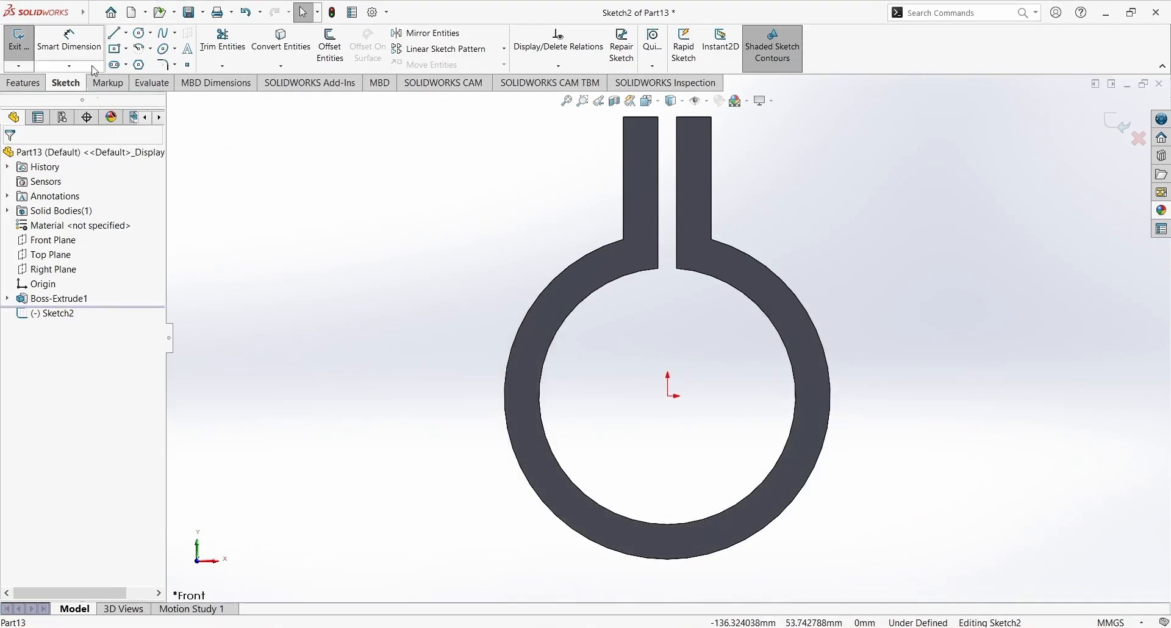
- Sketch a horizontal line left of the ring and a vertical line down from its right end, about 71 mm from the origin
{"action": "key", "text": "l"}
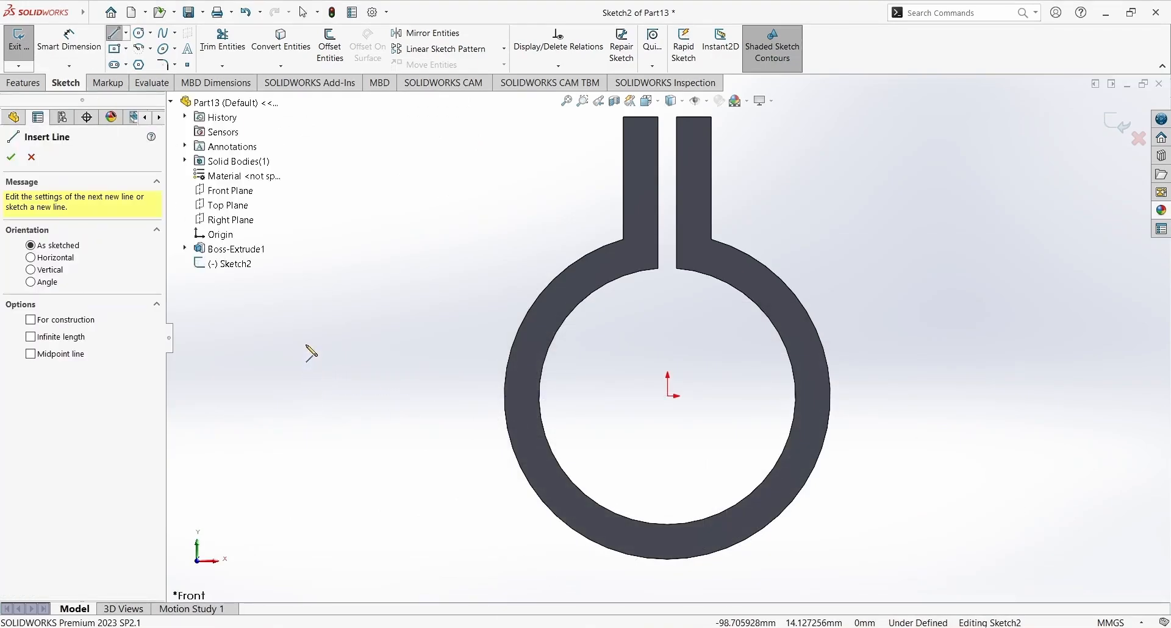
{"action": "left_click", "coordinate": [304, 339]}
{"action": "left_click", "coordinate": [408, 339]}
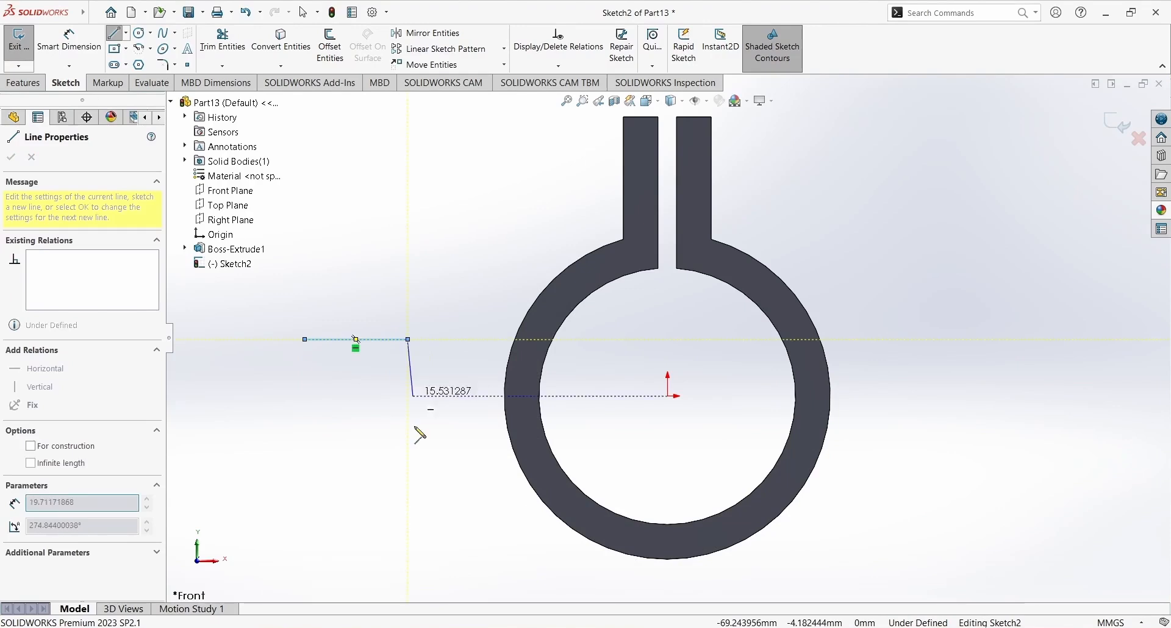
{"action": "left_click", "coordinate": [408, 549]}
{"action": "key", "text": "Escape"}
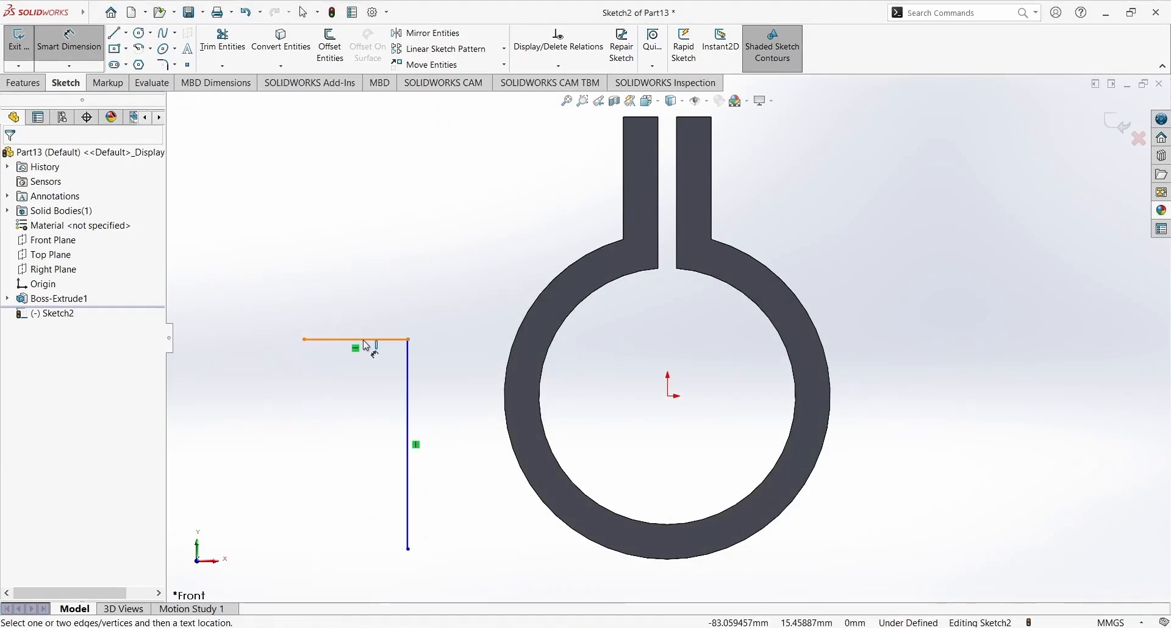
- Dimension the horizontal line's length as 23 mm
{"action": "left_click", "coordinate": [366, 340]}
{"action": "left_click", "coordinate": [375, 265]}
{"action": "type", "text": "23"}
{"action": "key", "text": "Return"}
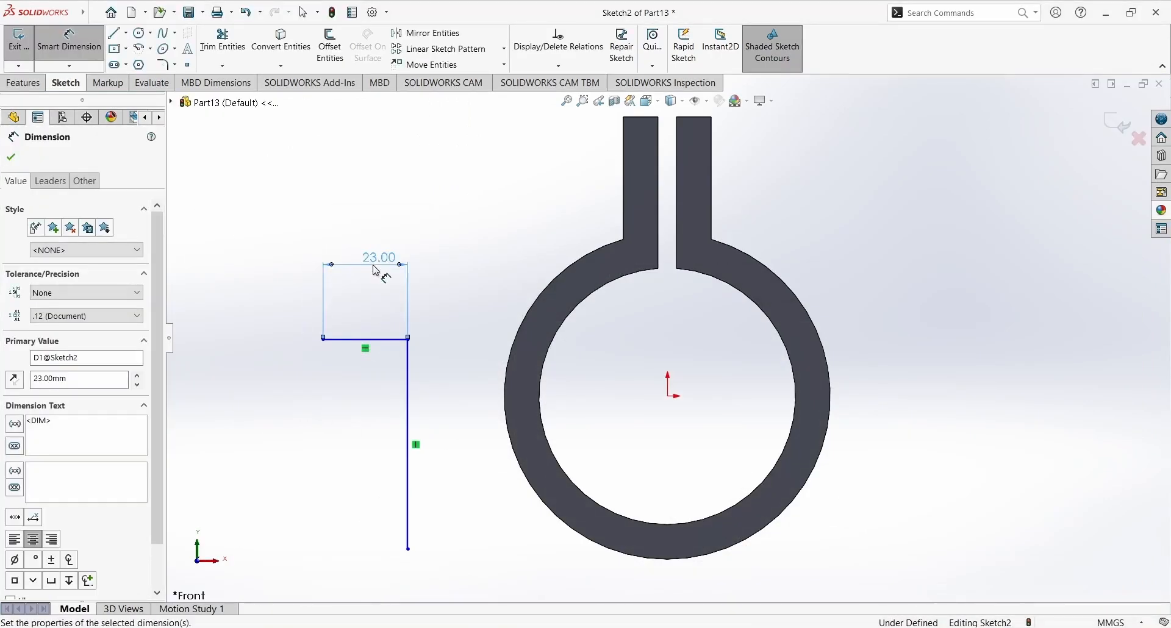
- Set the horizontal distance between the vertical line's lower endpoint and the origin to 76 mm
{"action": "left_click", "coordinate": [410, 550]}
{"action": "left_click", "coordinate": [669, 397]}
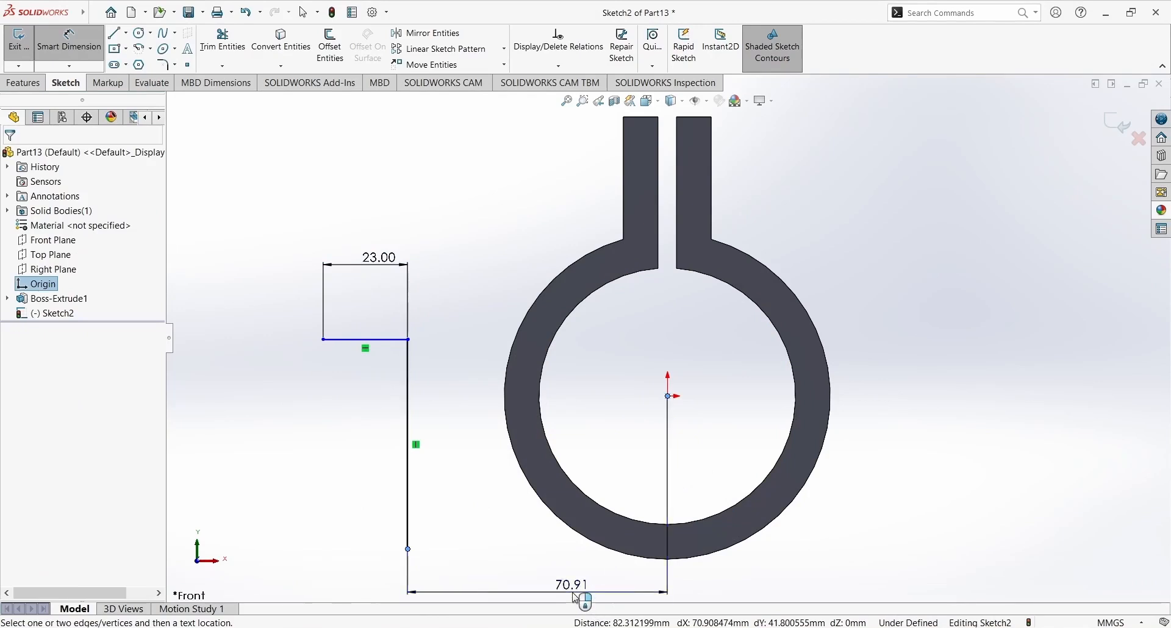
{"action": "left_click", "coordinate": [575, 592]}
{"action": "type", "text": "76"}
{"action": "key", "text": "Return"}
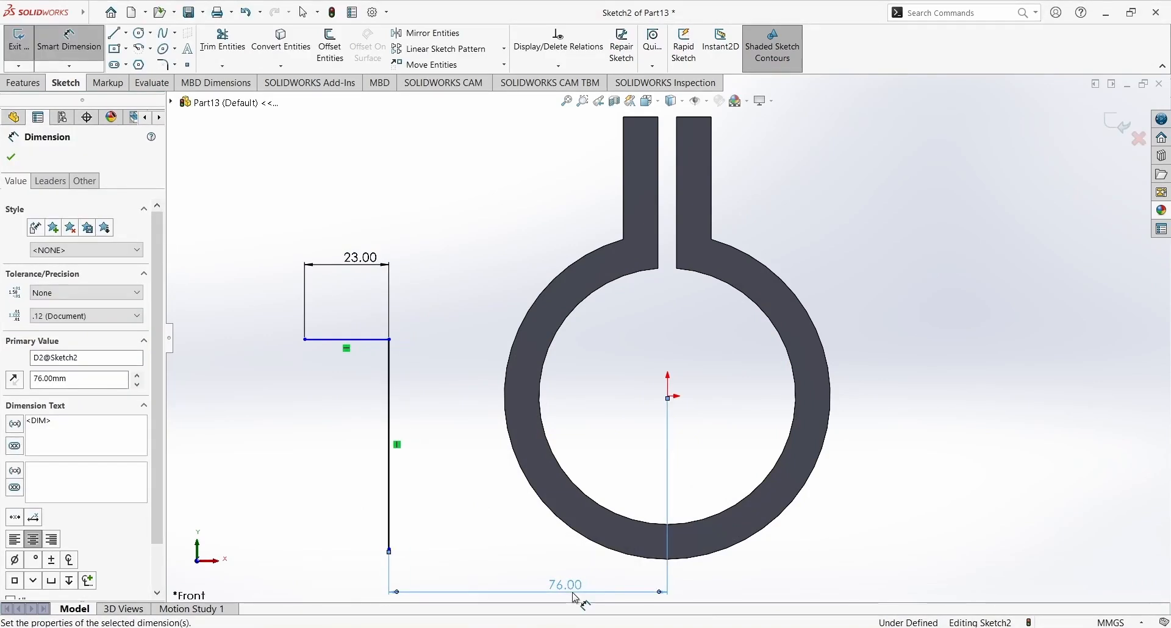
{"action": "key", "text": "Escape"}
{"action": "scroll", "coordinate": [677, 537], "scroll_direction": "down", "scroll_amount": 4}
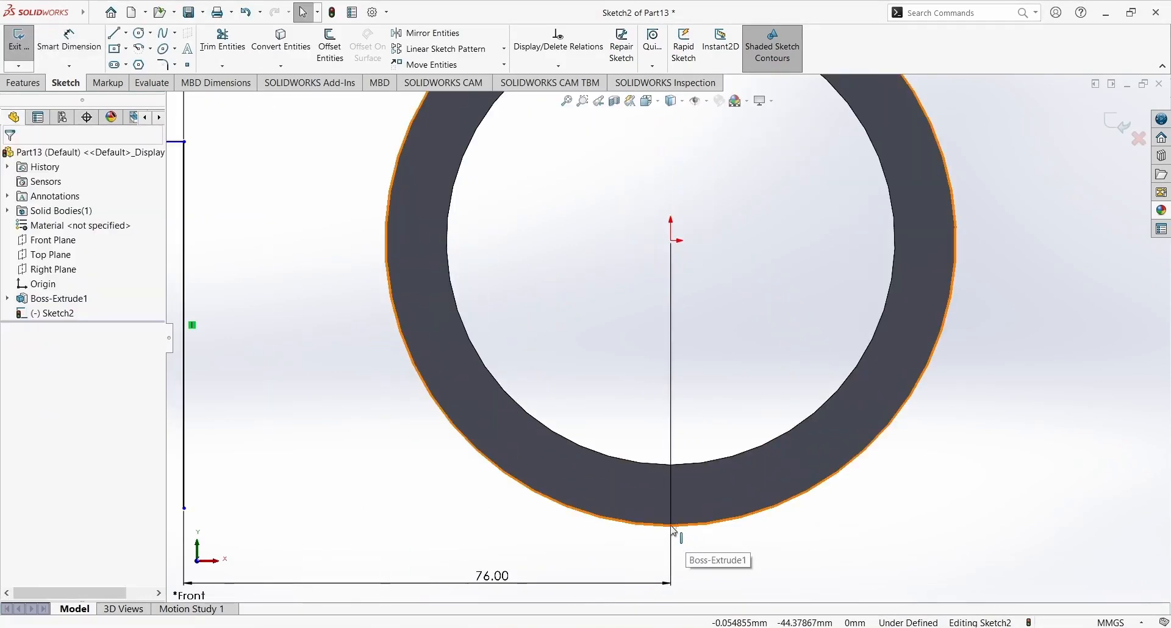
- Make the vertical line's lower endpoint horizontal with the lowest point of the ring's outer edge
{"action": "scroll", "coordinate": [504, 523], "scroll_direction": "up", "scroll_amount": 3}
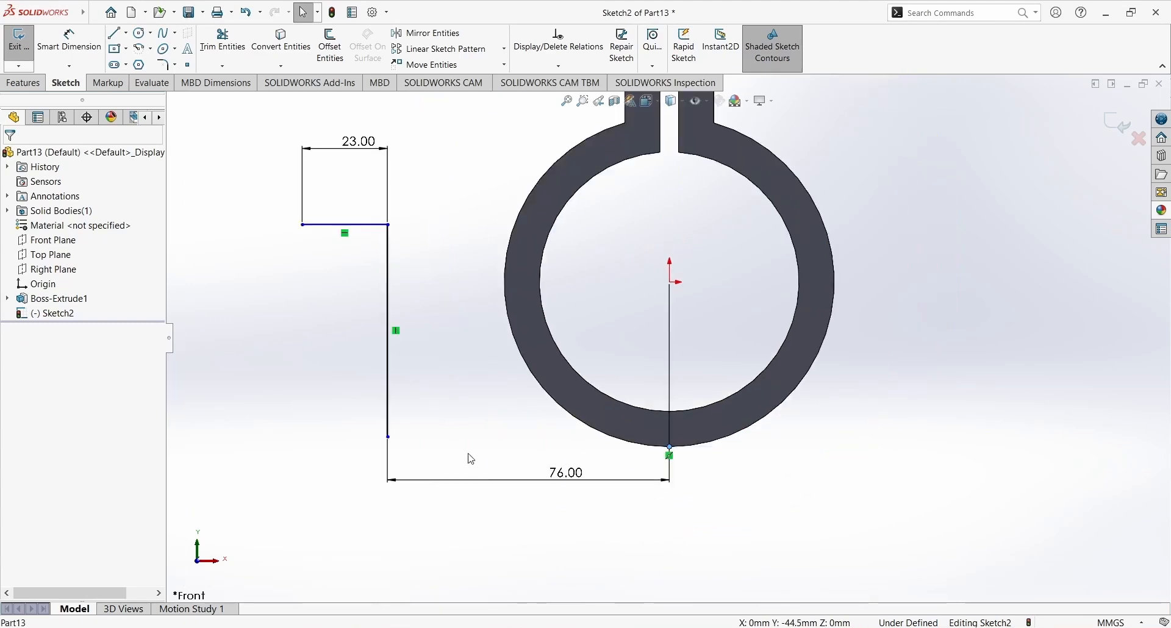
{"action": "left_click", "coordinate": [389, 437], "text": "ctrl"}
{"action": "left_click", "coordinate": [424, 385]}
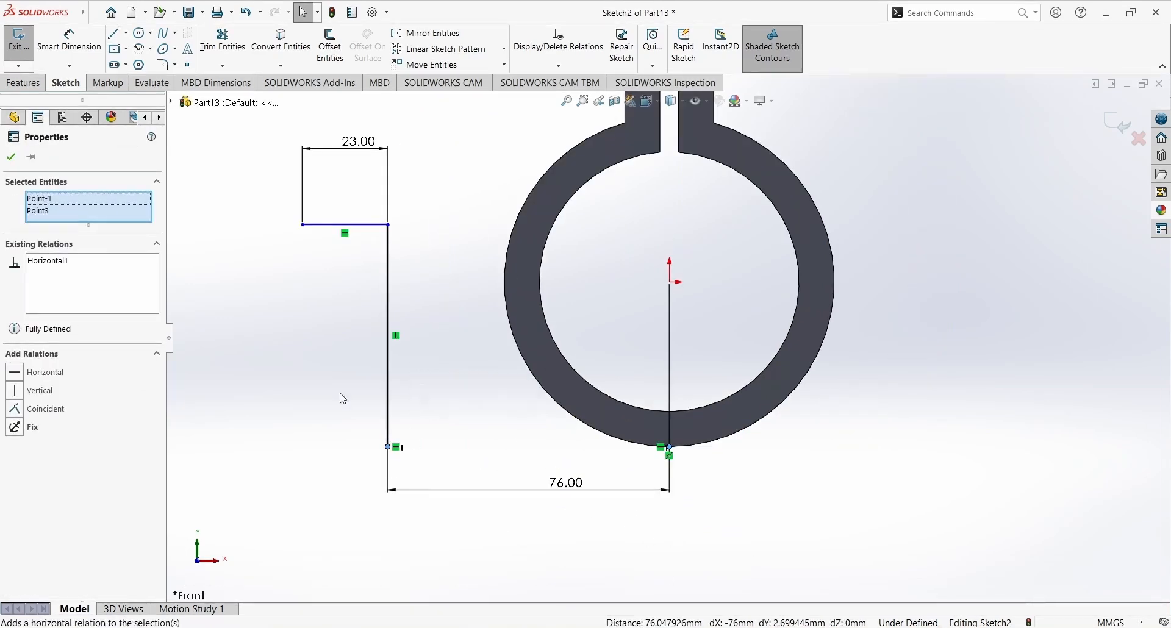
{"action": "key", "text": "Escape"}
- Consult the reference drawing for the plate height and dimension the vertical line's length as 48 mm
{"action": "key", "text": "d"}
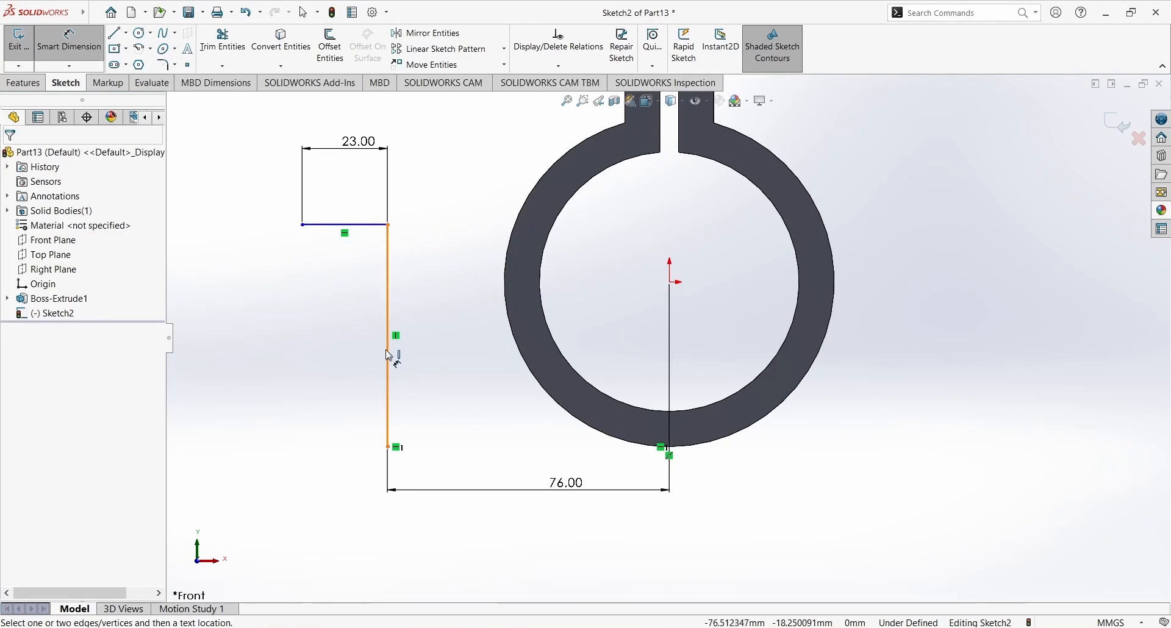
{"action": "left_click", "coordinate": [600, 627]}
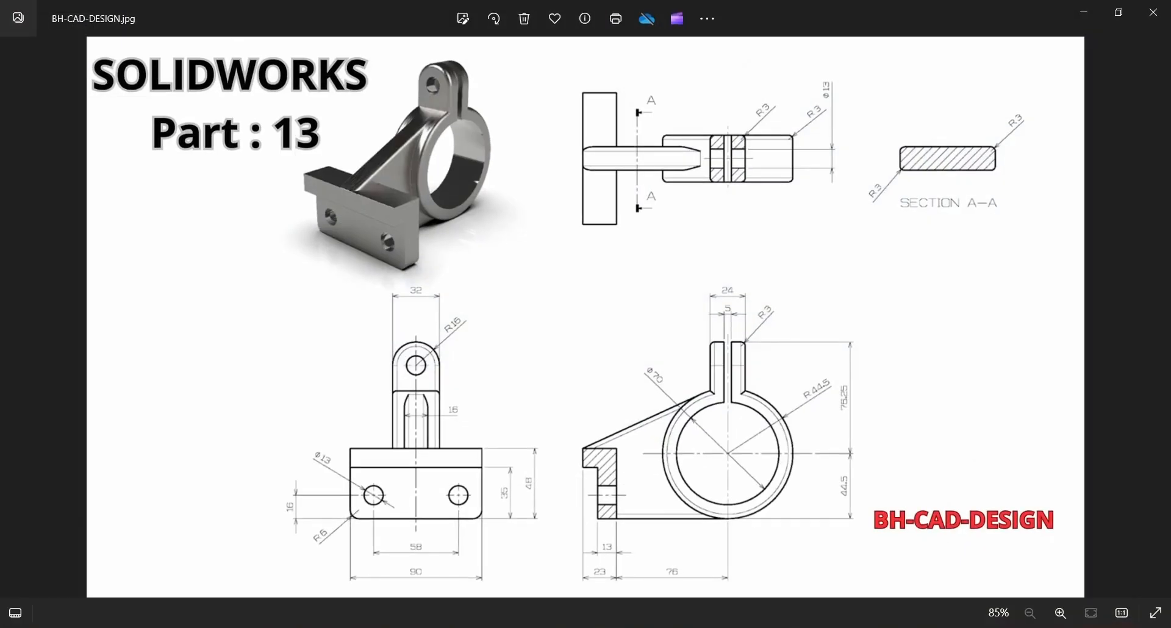
{"action": "key", "text": "alt+Tab"}
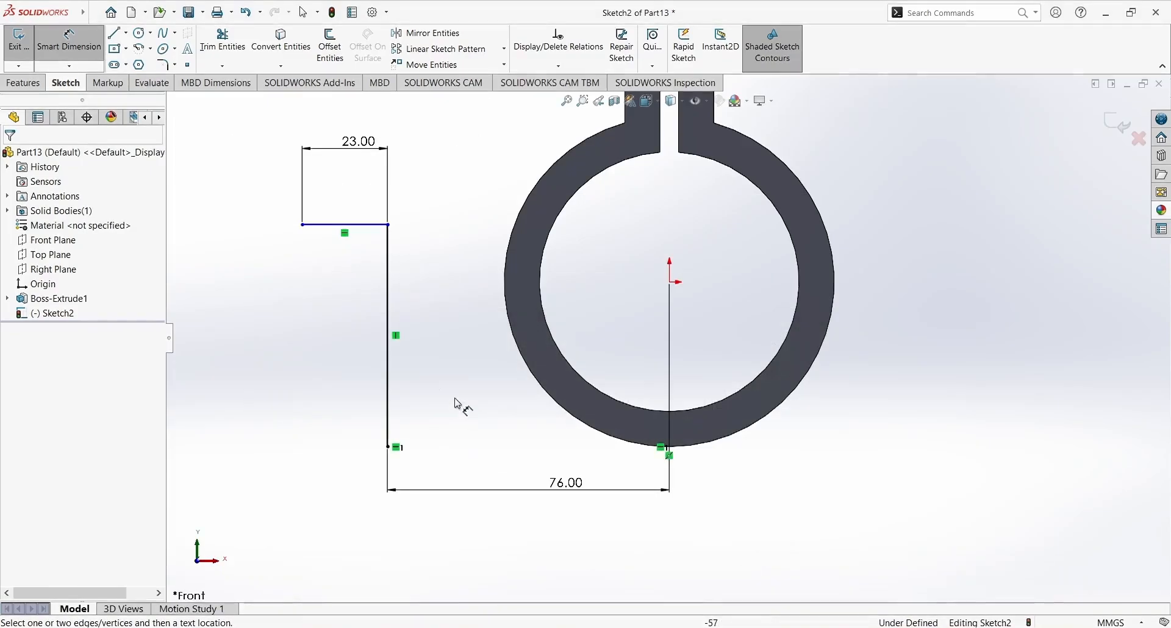
{"action": "left_click", "coordinate": [391, 384]}
{"action": "left_click", "coordinate": [288, 370]}
{"action": "type", "text": "48"}
{"action": "key", "text": "Return"}
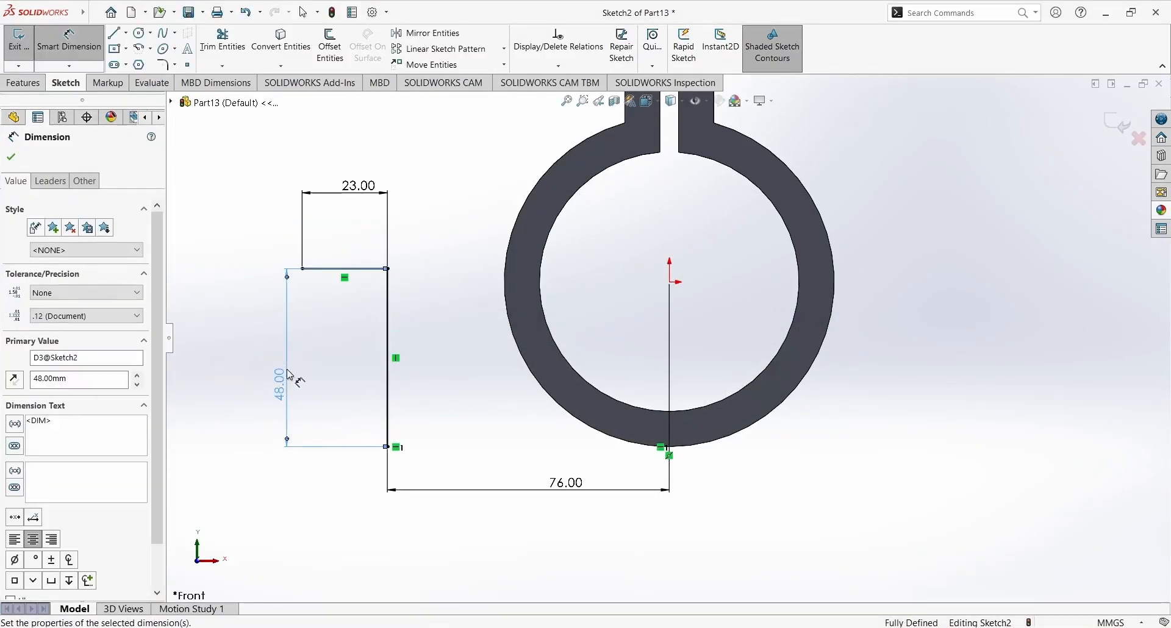
{"action": "left_click", "coordinate": [11, 157]}
- Offset the horizontal and vertical lines 13 mm down and away from the ring, with line-capped ends closing the plate profile
{"action": "mouse_move", "coordinate": [267, 176]}
{"action": "left_mouse_down"}
{"action": "mouse_move", "coordinate": [288, 232]}
{"action": "mouse_move", "coordinate": [475, 542]}
{"action": "left_mouse_up"}
{"action": "left_click", "coordinate": [330, 46]}
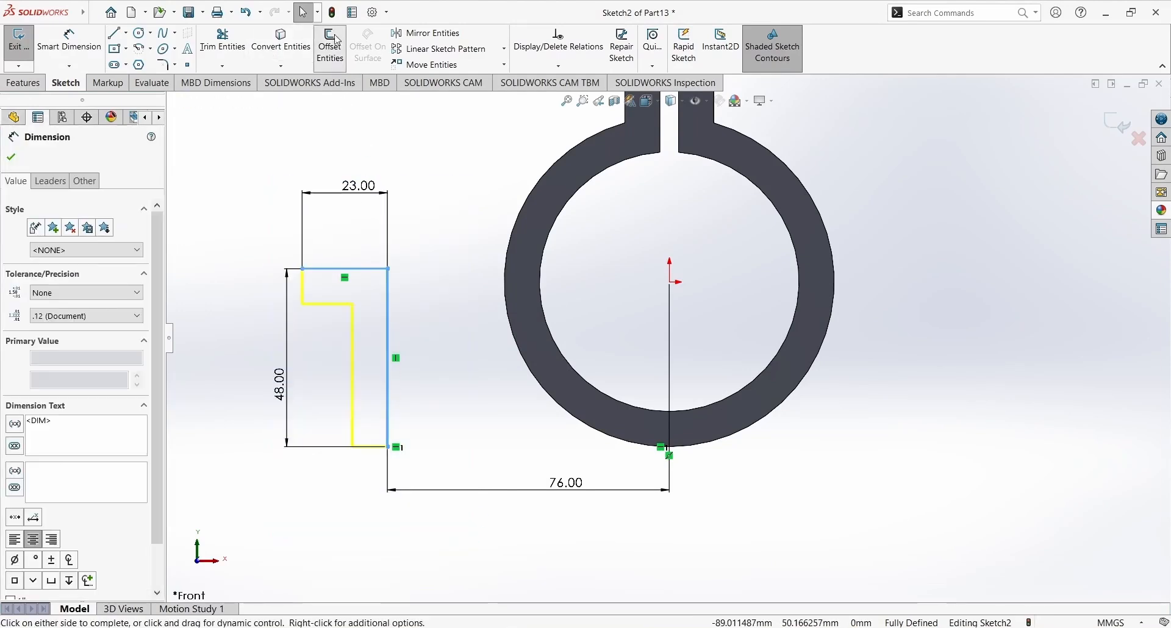
{"action": "key", "text": "alt+Tab"}
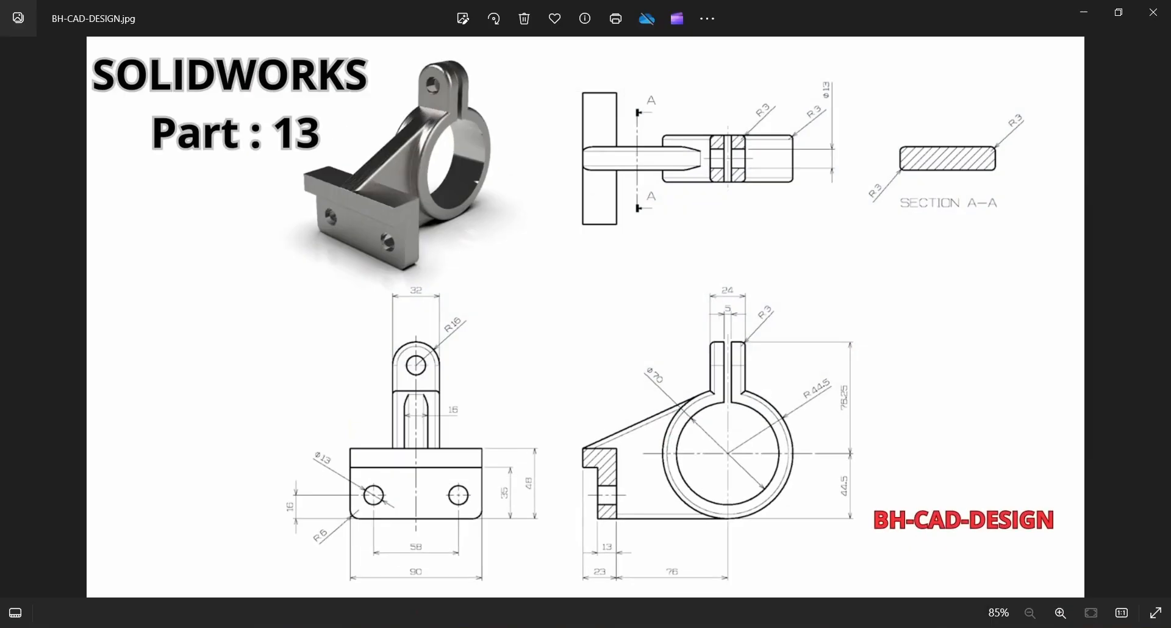
{"action": "key", "text": "alt+Tab"}
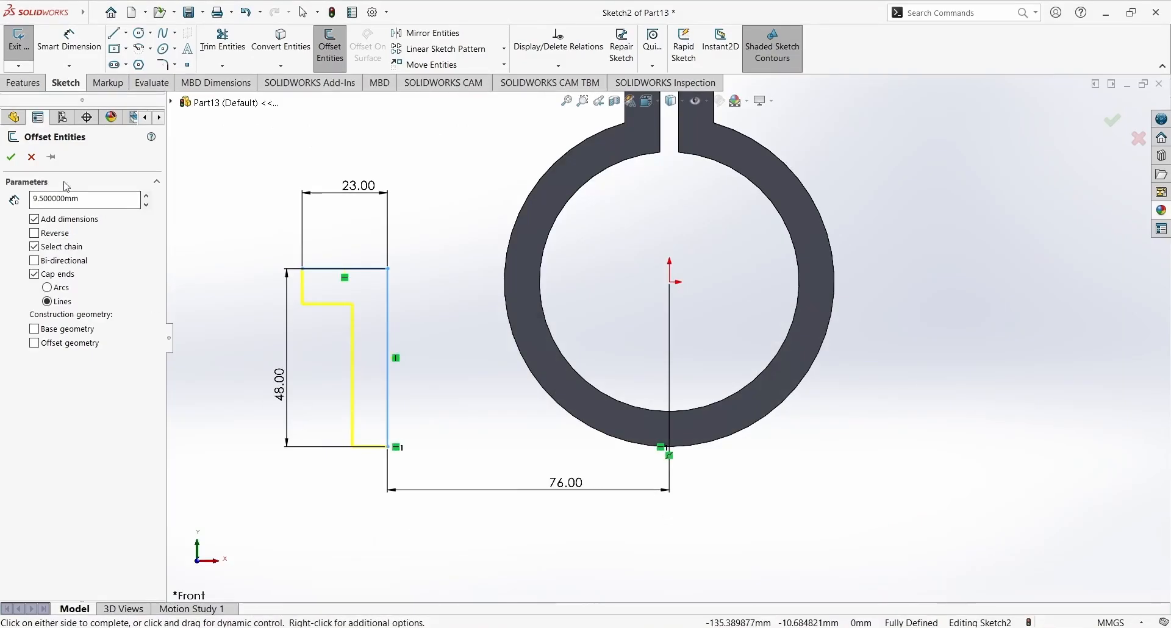
{"action": "double_click", "coordinate": [87, 199]}
{"action": "type", "text": "13"}
{"action": "key", "text": "Return"}
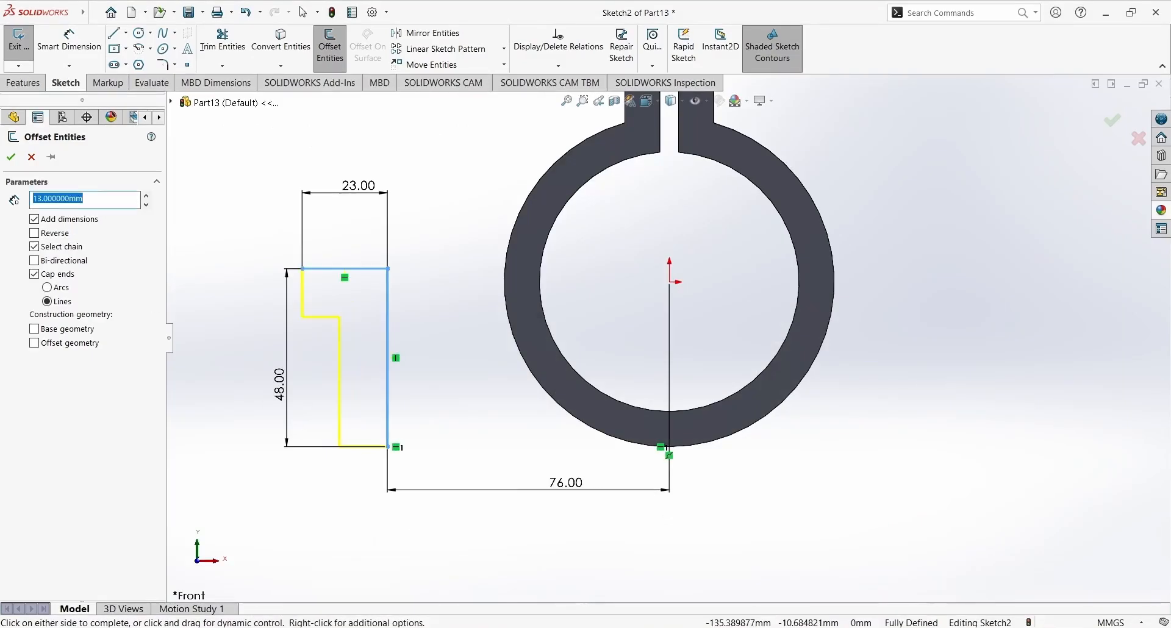
{"action": "left_click", "coordinate": [11, 157]}
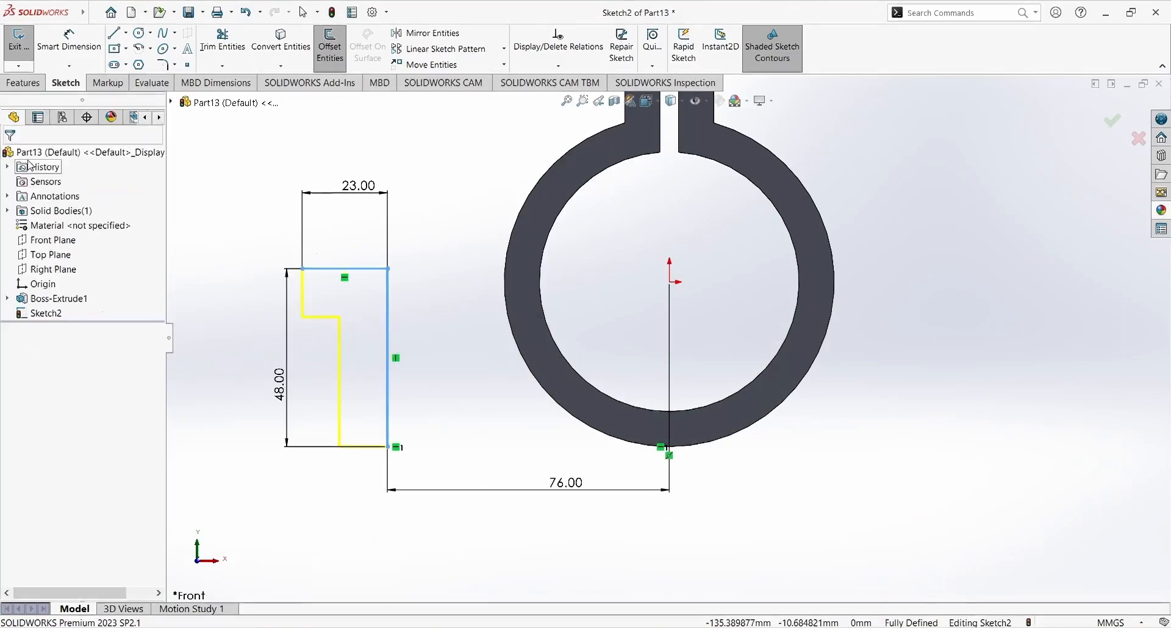
- Extrude the L-shaped plate profile 90 mm with the Mid Plane end condition
{"action": "left_click", "coordinate": [23, 83]}
{"action": "left_click", "coordinate": [25, 50]}
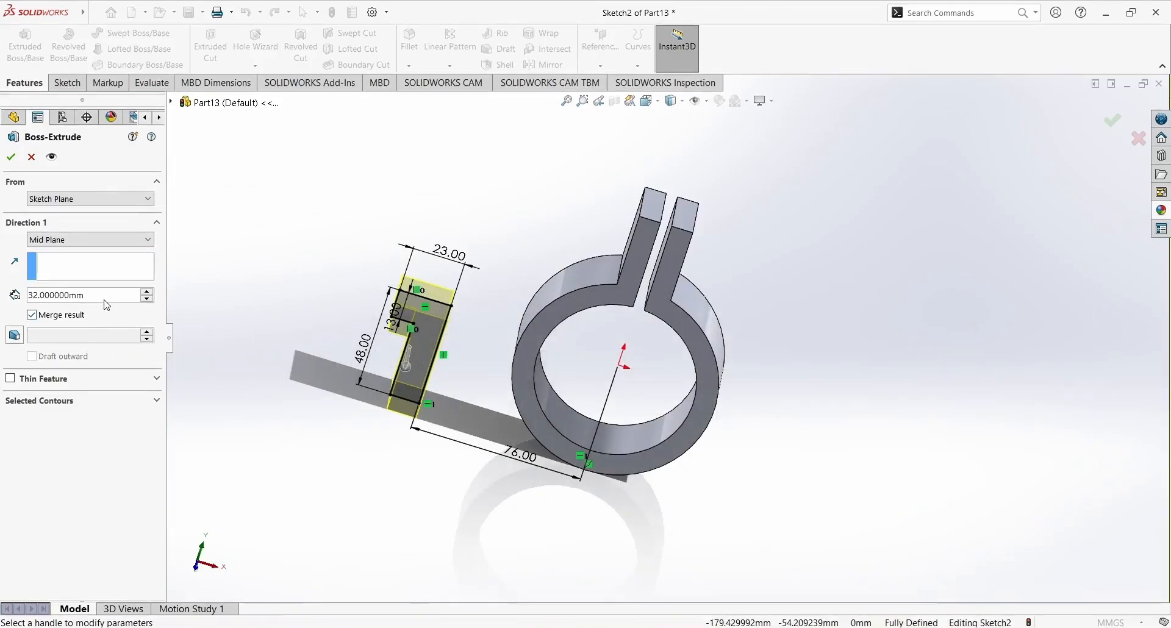
{"action": "left_click", "coordinate": [105, 297]}
{"action": "type", "text": "90"}
{"action": "key", "text": "Return"}
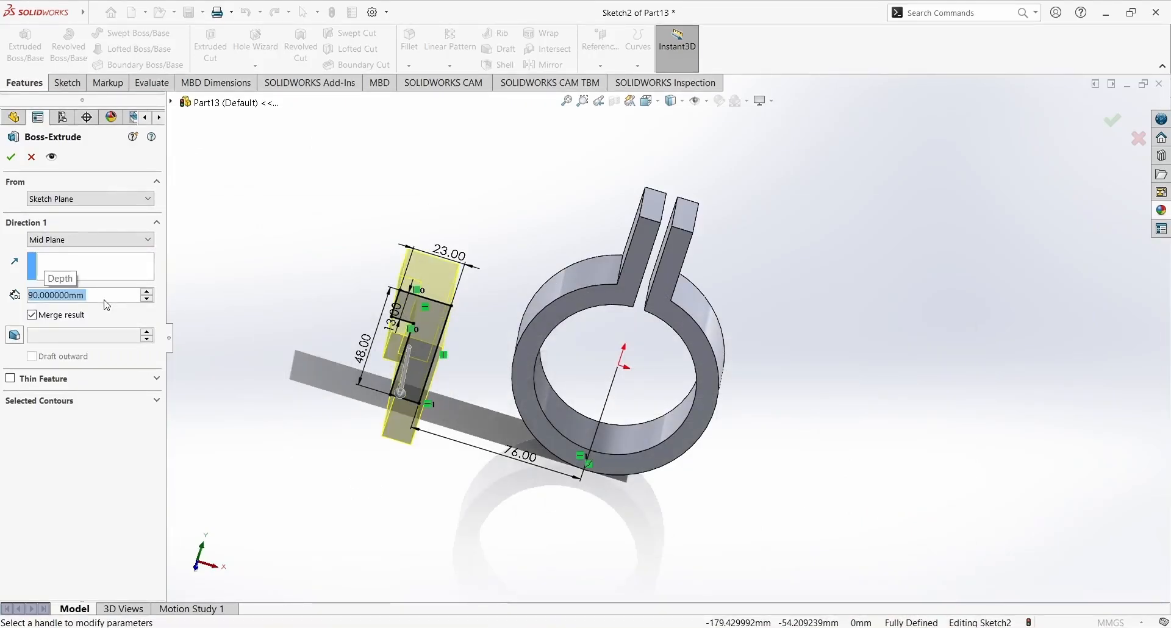
{"action": "left_click", "coordinate": [11, 158]}
- Start a new sketch on the Front Plane for the rib between plate and ring
{"action": "middle_click_drag", "start_coordinate": [319, 260], "coordinate": [382, 385]}
{"action": "left_click", "coordinate": [67, 83]}
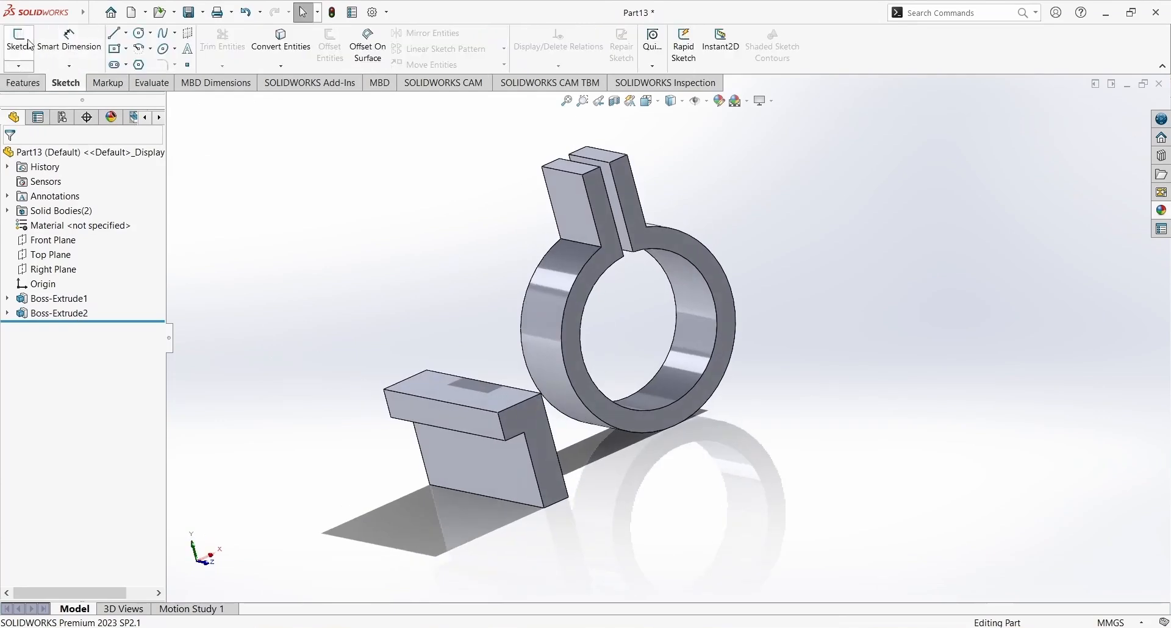
{"action": "left_click", "coordinate": [18, 38]}
{"action": "left_click", "coordinate": [171, 102]}
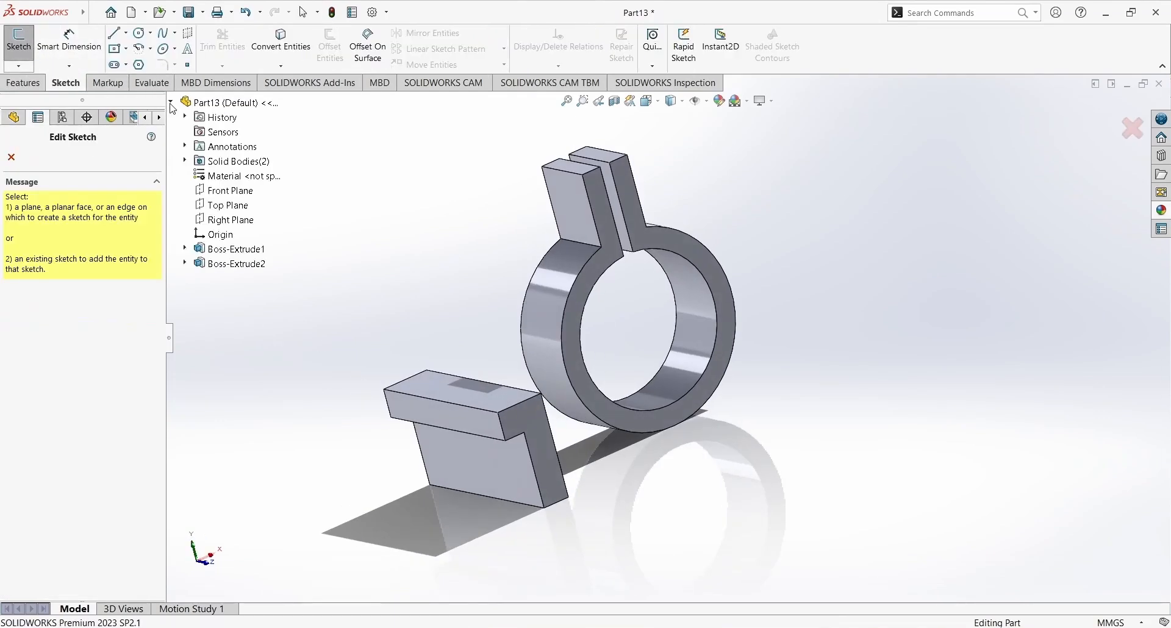
{"action": "left_click", "coordinate": [226, 191]}
- Sketch a sloped line from the plate's upper outer corner to the ring's outer edge near the lug
{"action": "left_click", "coordinate": [114, 33]}
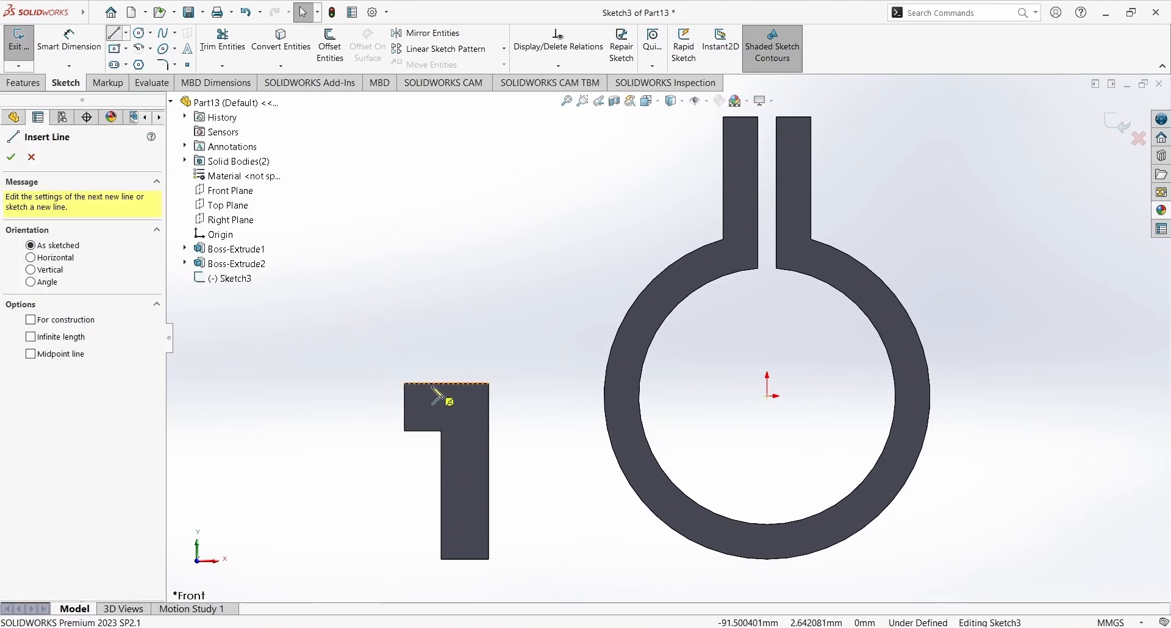
{"action": "left_click", "coordinate": [403, 383]}
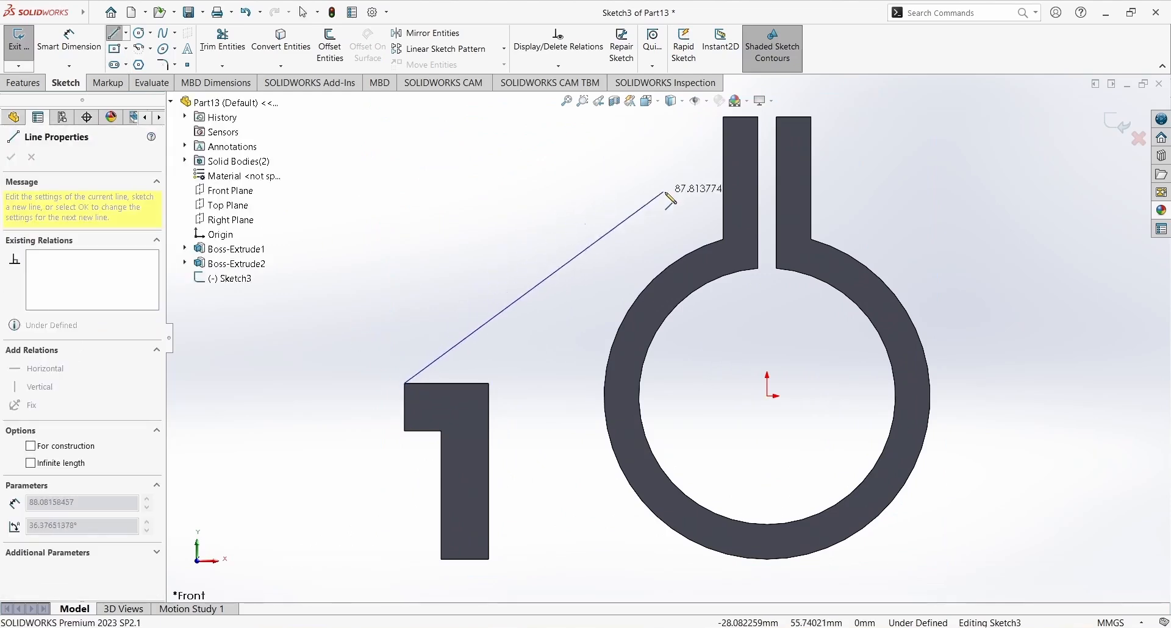
{"action": "left_click", "coordinate": [689, 252]}
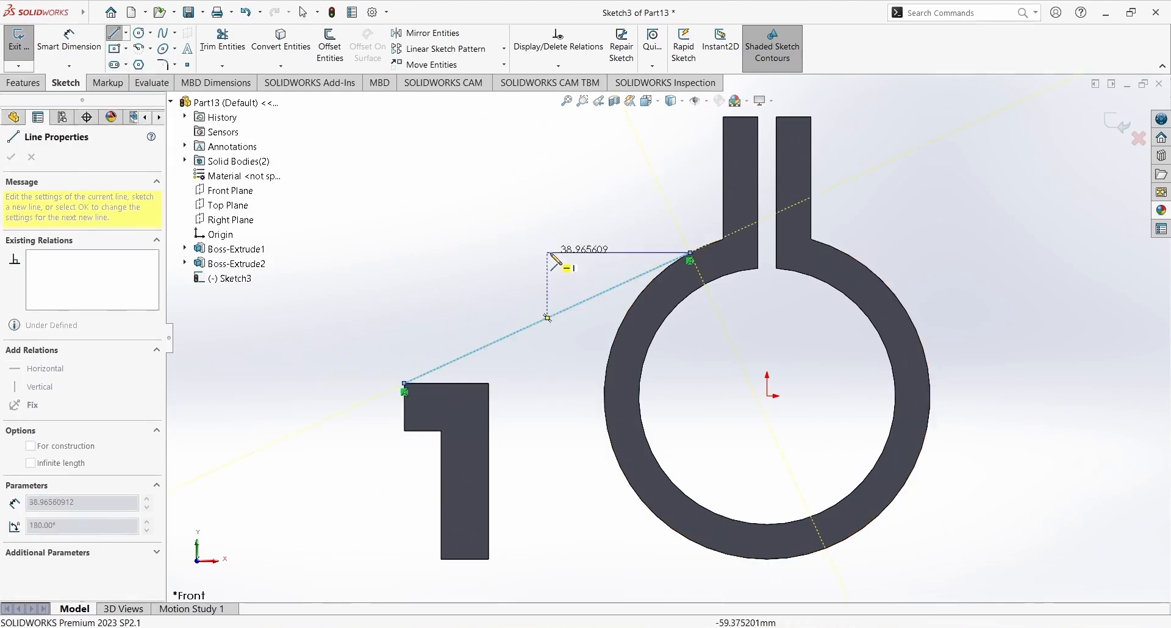
{"action": "key", "text": "Escape"}
- Make the sloped line tangent to the ring's outer edge
{"action": "scroll", "coordinate": [607, 282], "scroll_direction": "down", "scroll_amount": 4}
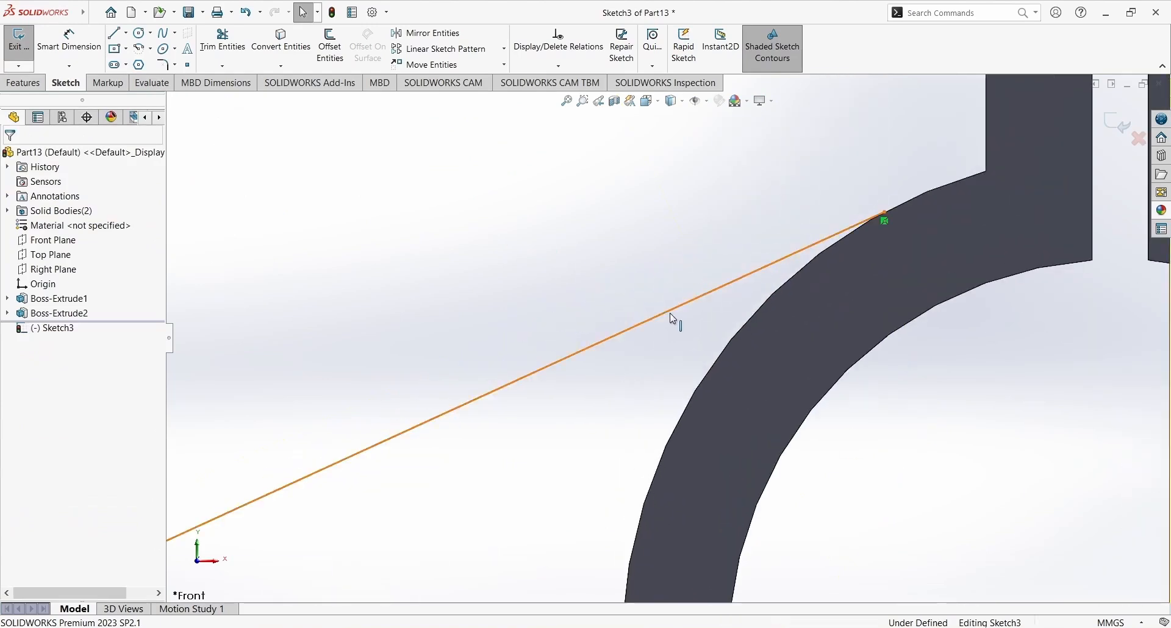
{"action": "left_click", "coordinate": [670, 311]}
{"action": "left_click", "coordinate": [742, 330], "text": "ctrl"}
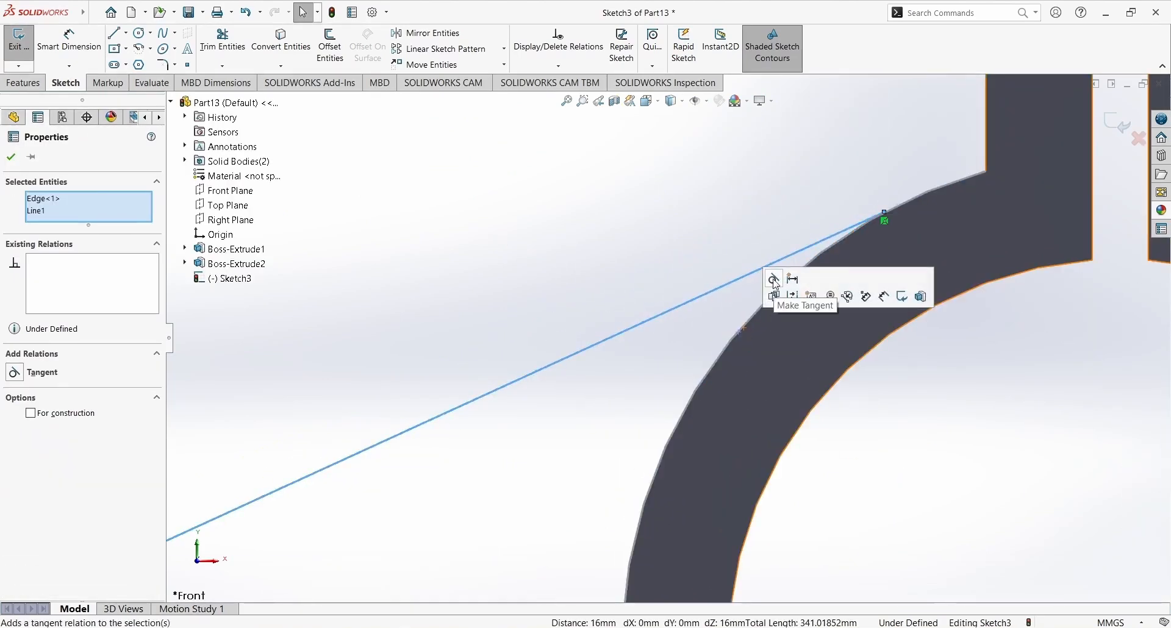
{"action": "left_click", "coordinate": [774, 280]}
{"action": "scroll", "coordinate": [520, 253], "scroll_direction": "up", "scroll_amount": 3}
{"action": "left_click", "coordinate": [543, 356]}
{"action": "scroll", "coordinate": [544, 355], "scroll_direction": "up", "scroll_amount": 3}
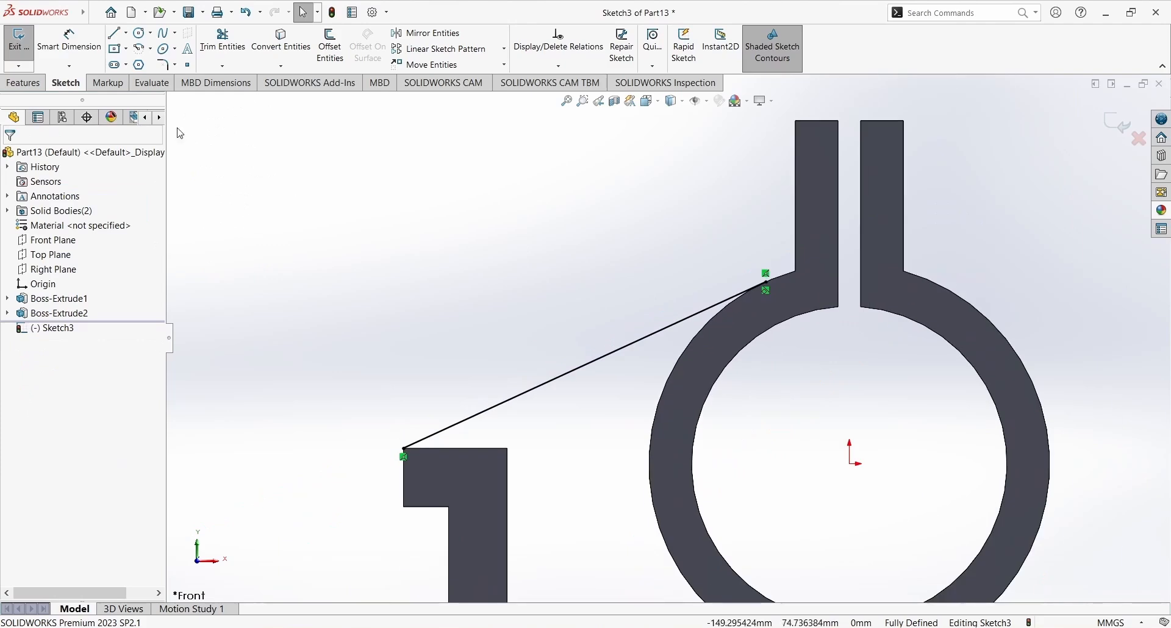
- Convert the ring's outer edge and the plate's top and ring-facing edges into sketch entities
{"action": "left_click", "coordinate": [281, 43]}
{"action": "left_click", "coordinate": [655, 415]}
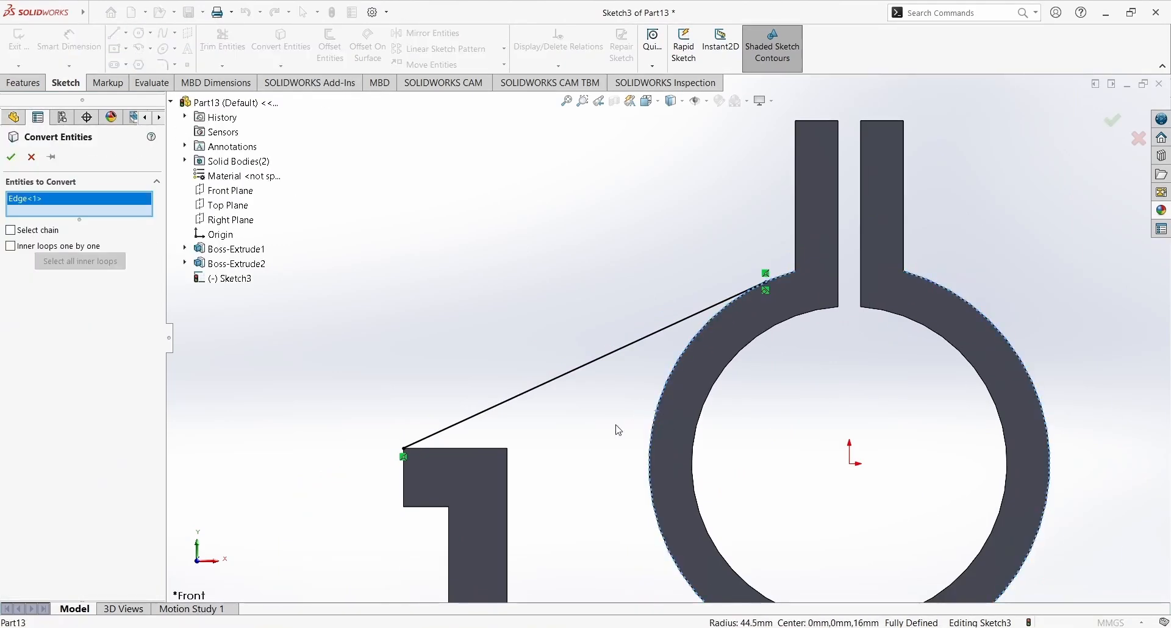
{"action": "left_click", "coordinate": [490, 448]}
{"action": "left_click", "coordinate": [508, 477]}
{"action": "key", "text": "z"}
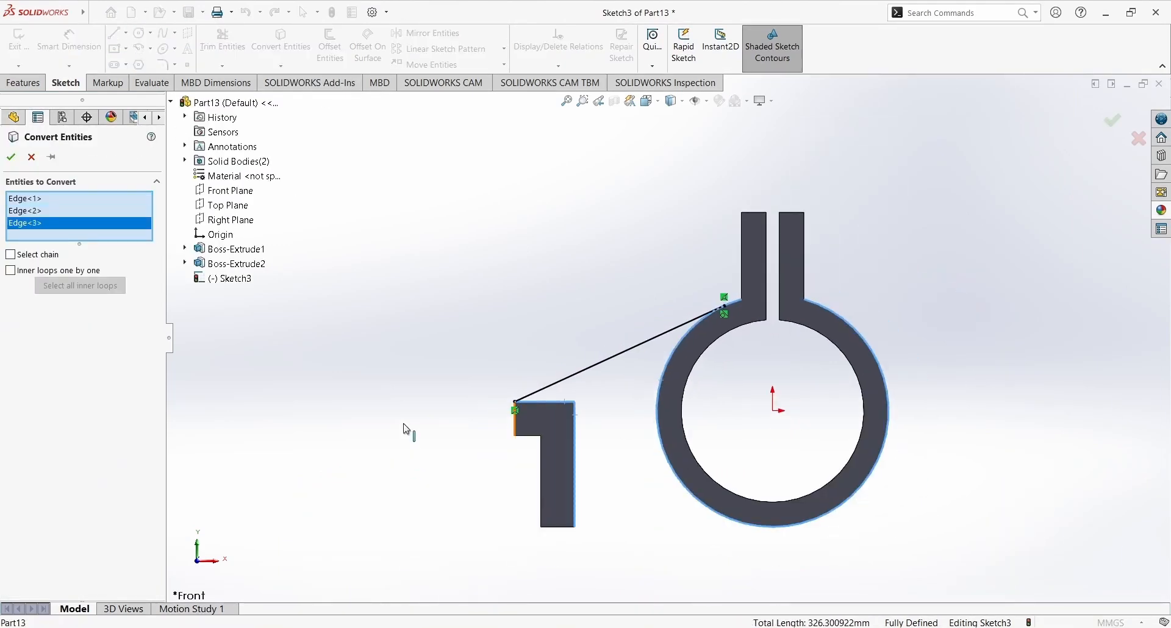
{"action": "left_click", "coordinate": [11, 157]}
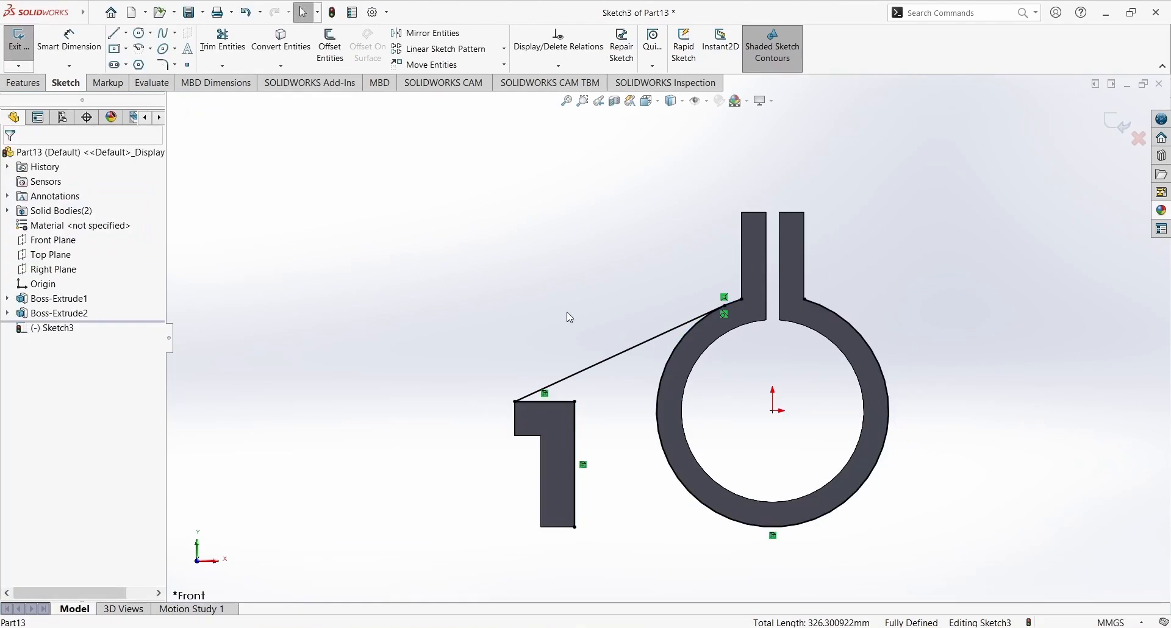
- Sketch a horizontal line from the plate's lower ring-facing corner to the lowest point of the ring's outer edge
{"action": "left_click", "coordinate": [121, 33]}
{"action": "left_click", "coordinate": [576, 527]}
{"action": "scroll", "coordinate": [774, 549], "scroll_direction": "down", "scroll_amount": 2}
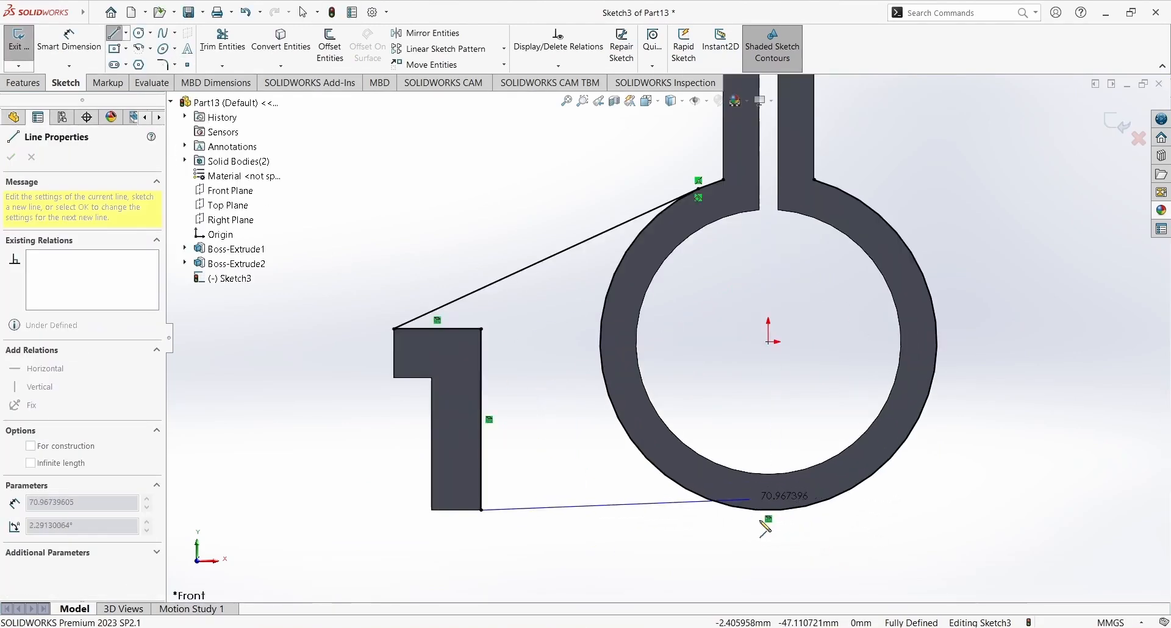
{"action": "left_click", "coordinate": [768, 510]}
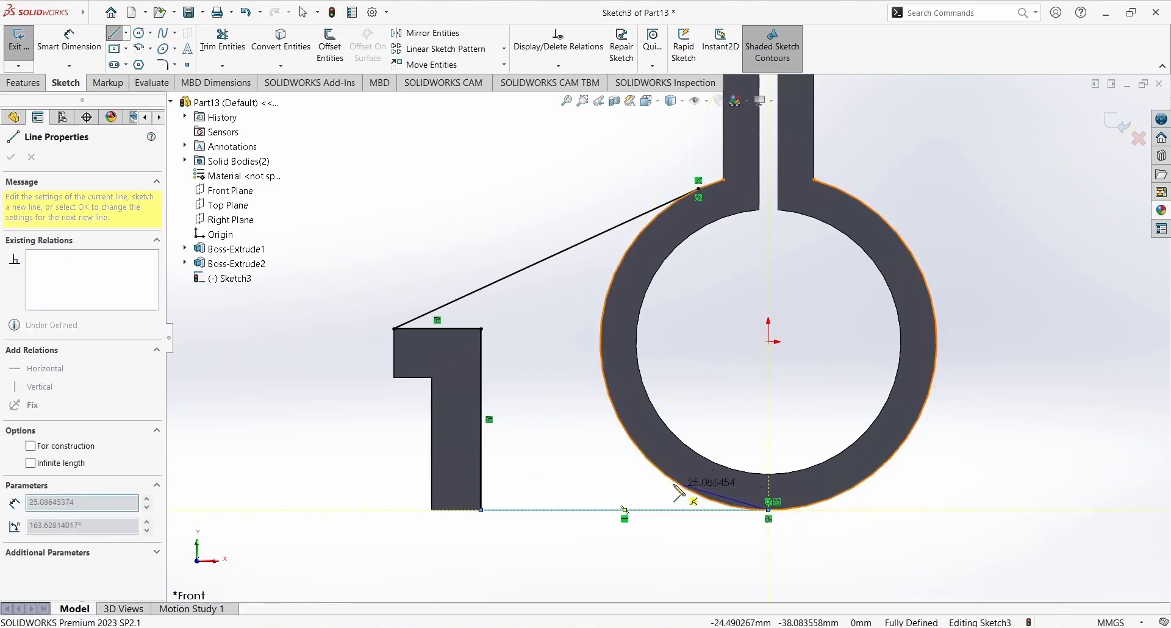
{"action": "key", "text": "Escape"}
- Trim the converted ring arc outside the rib area with Power trim, leaving a closed rib profile
{"action": "left_click", "coordinate": [223, 44]}
{"action": "key", "text": "f"}
{"action": "scroll", "coordinate": [695, 296], "scroll_direction": "down", "scroll_amount": 3}
{"action": "mouse_move", "coordinate": [679, 163]}
{"action": "left_mouse_down"}
{"action": "mouse_move", "coordinate": [811, 350]}
{"action": "mouse_move", "coordinate": [1018, 522]}
{"action": "left_mouse_up"}
{"action": "scroll", "coordinate": [984, 545], "scroll_direction": "up", "scroll_amount": 3}
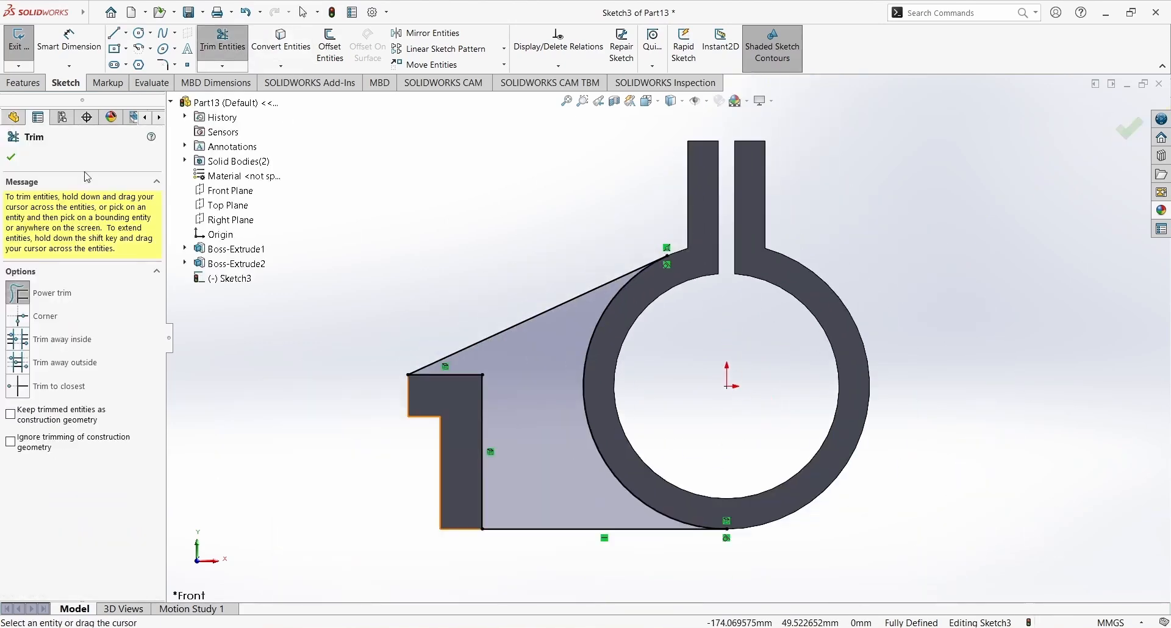
{"action": "left_click", "coordinate": [10, 157]}
- Consult the reference drawing for the rib thickness and extrude the rib profile 16 mm with the Mid Plane end condition
{"action": "left_click", "coordinate": [23, 82]}
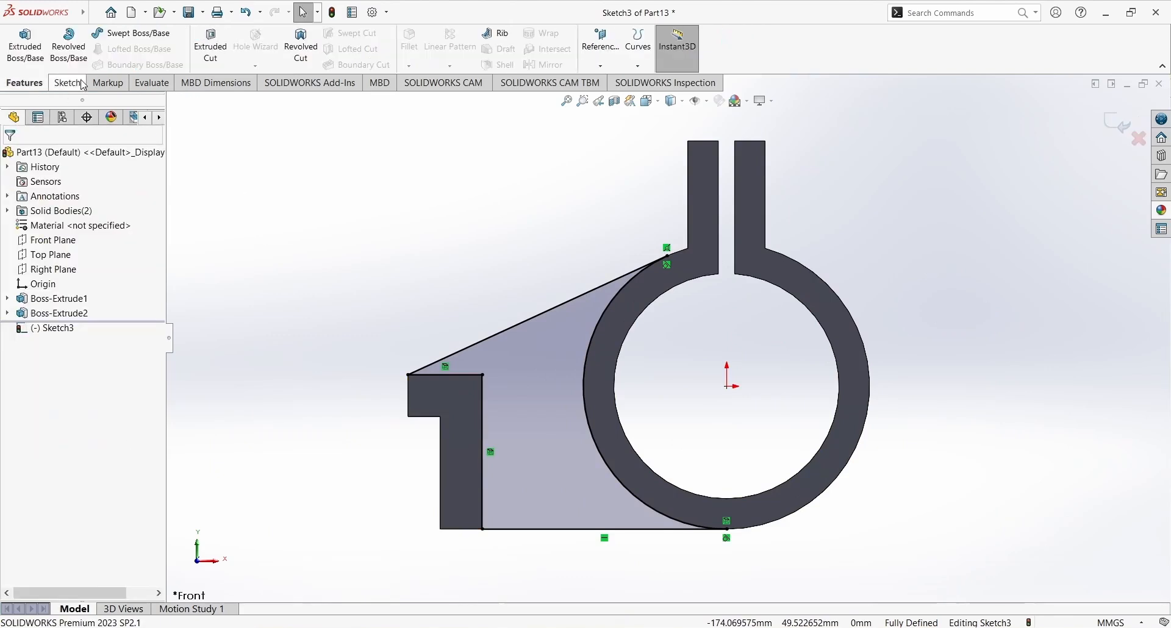
{"action": "left_click", "coordinate": [31, 51]}
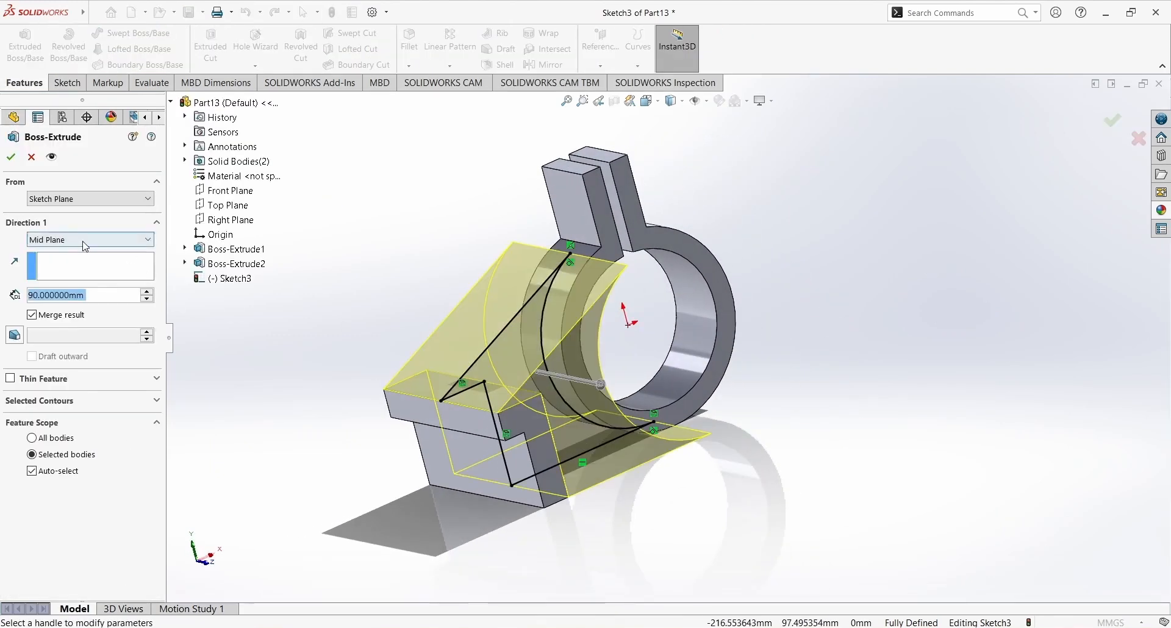
{"action": "left_click", "coordinate": [568, 627]}
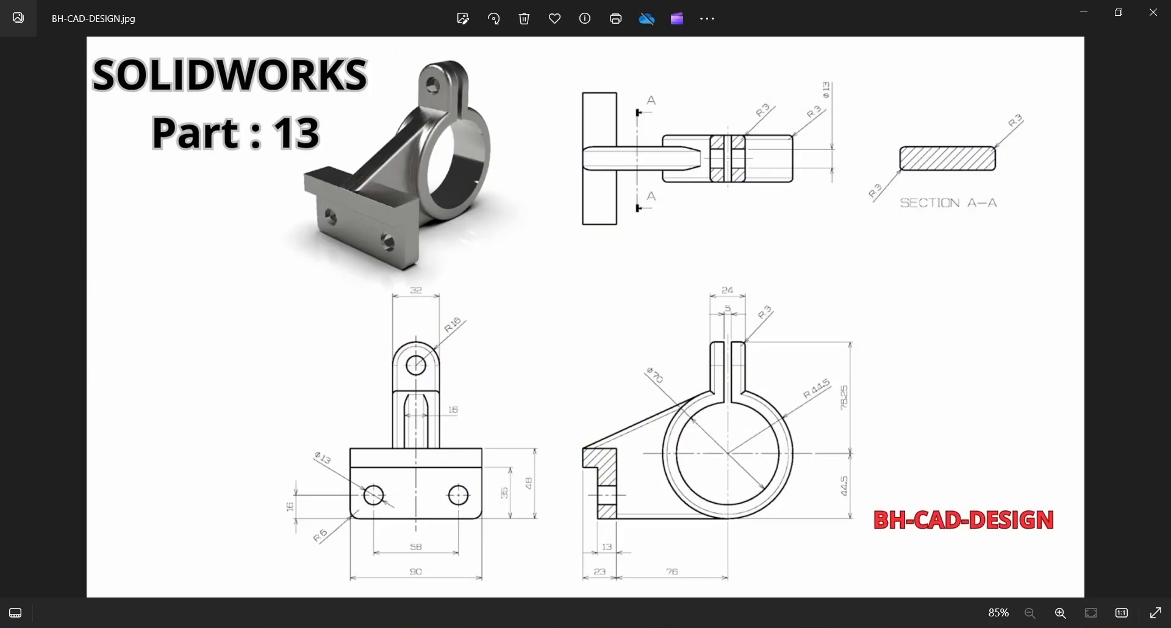
{"action": "left_click", "coordinate": [568, 627]}
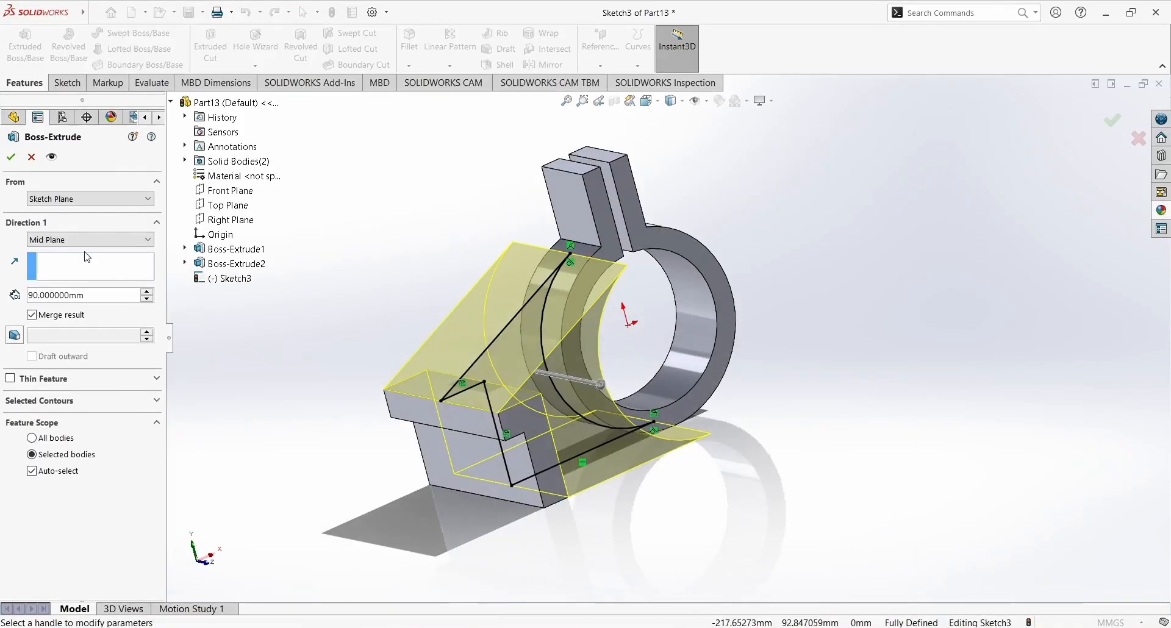
{"action": "triple_click", "coordinate": [95, 294]}
{"action": "type", "text": "16"}
{"action": "key", "text": "Return"}
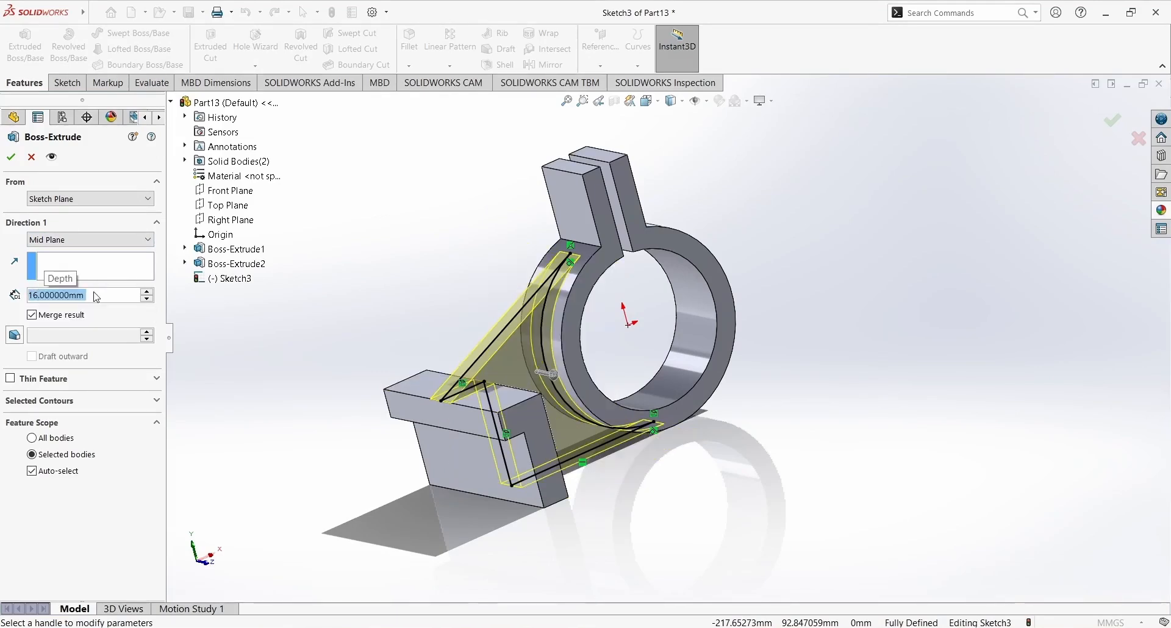
{"action": "left_click", "coordinate": [10, 158]}
{"action": "middle_click_drag", "start_coordinate": [537, 360], "coordinate": [666, 596]}
- Check the plate's hole dimensions in the reference drawing and start a sketch on the plate's outer face below the ledge
{"action": "key", "text": "alt+Tab"}
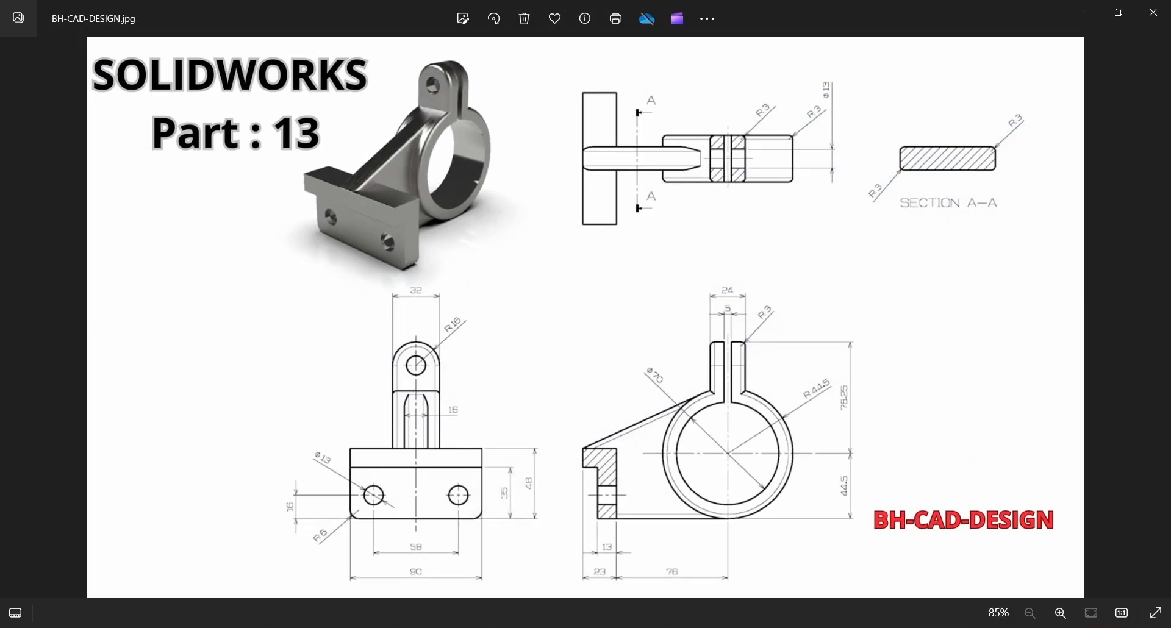
{"action": "key", "text": "alt+Tab"}
{"action": "left_click", "coordinate": [466, 447]}
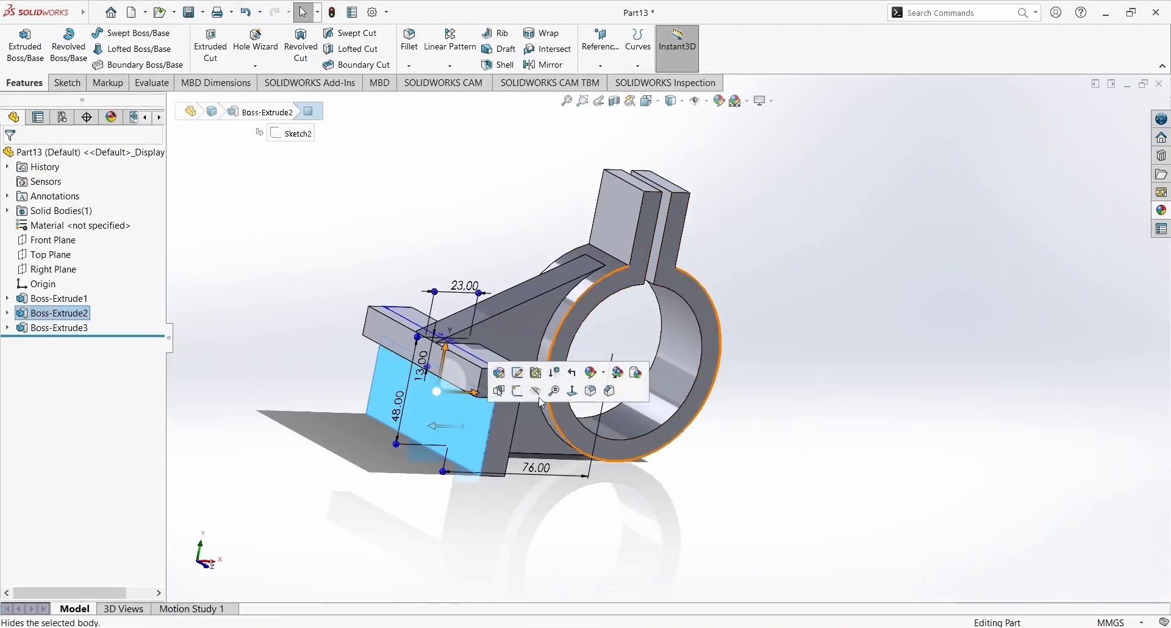
{"action": "left_click", "coordinate": [517, 392]}
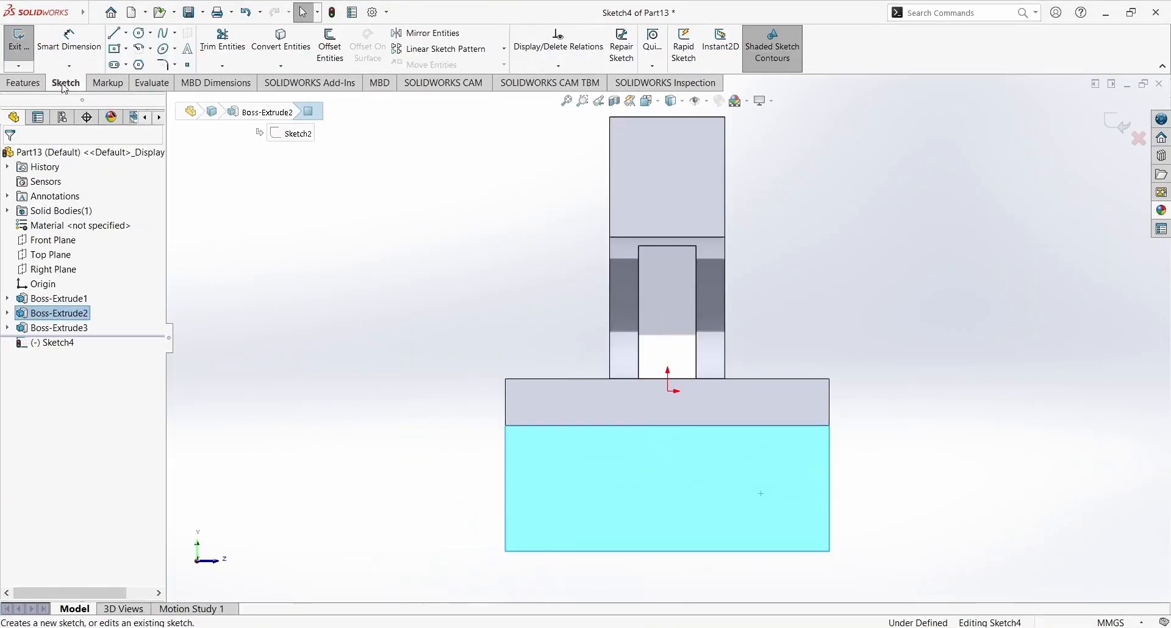
- Sketch a vertical centerline from the origin down to the lower part of the plate face
{"action": "left_click", "coordinate": [127, 34]}
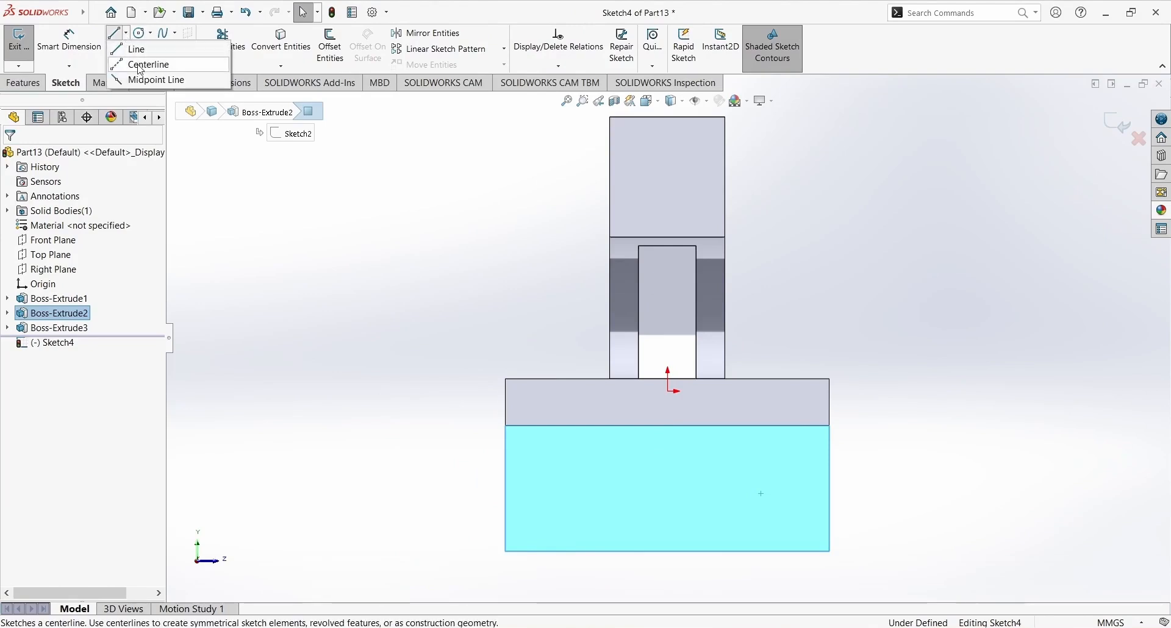
{"action": "left_click", "coordinate": [144, 62]}
{"action": "left_click", "coordinate": [668, 391]}
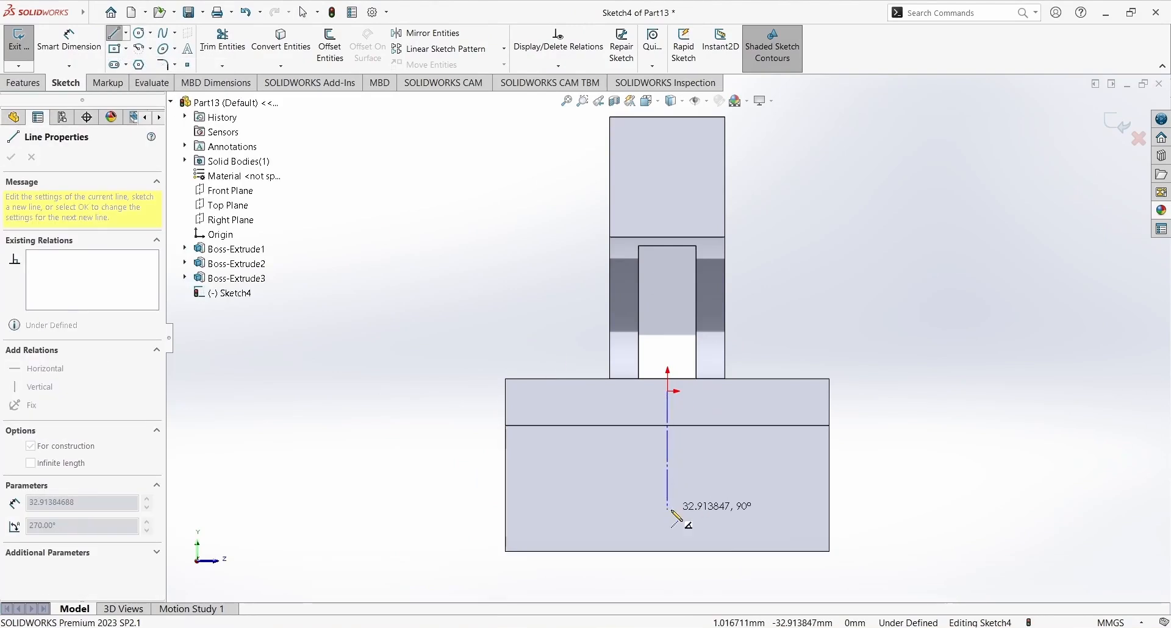
{"action": "left_click", "coordinate": [668, 524]}
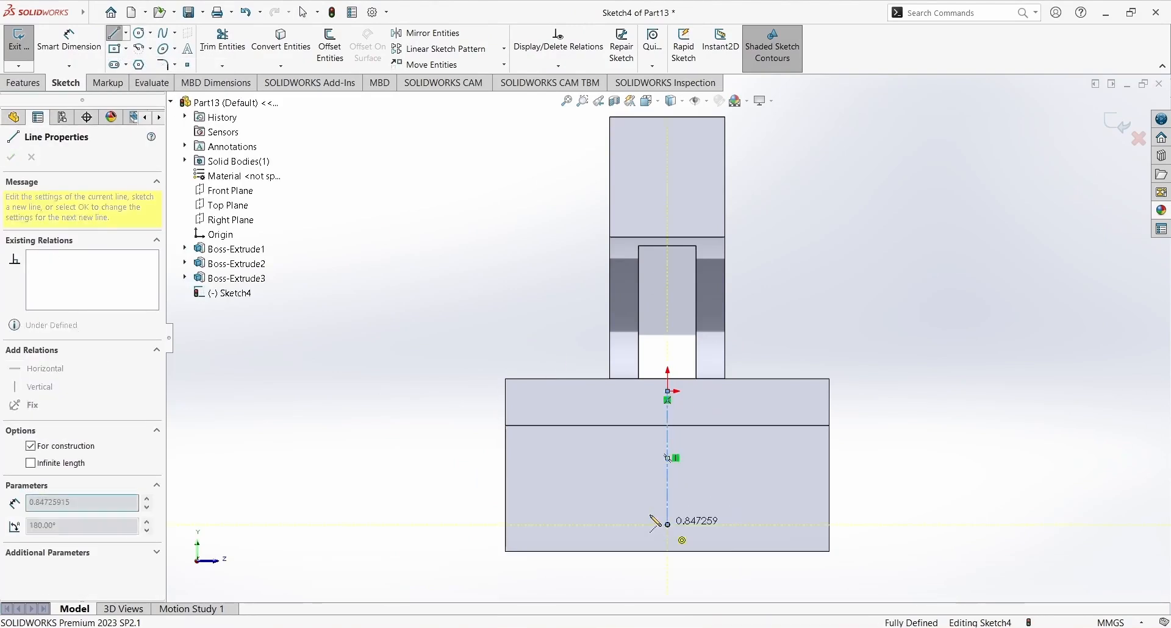
{"action": "key", "text": "Escape"}
- Sketch a circle on one side of the centerline on the plate face and dimension its diameter to 13 mm
{"action": "left_click", "coordinate": [142, 33]}
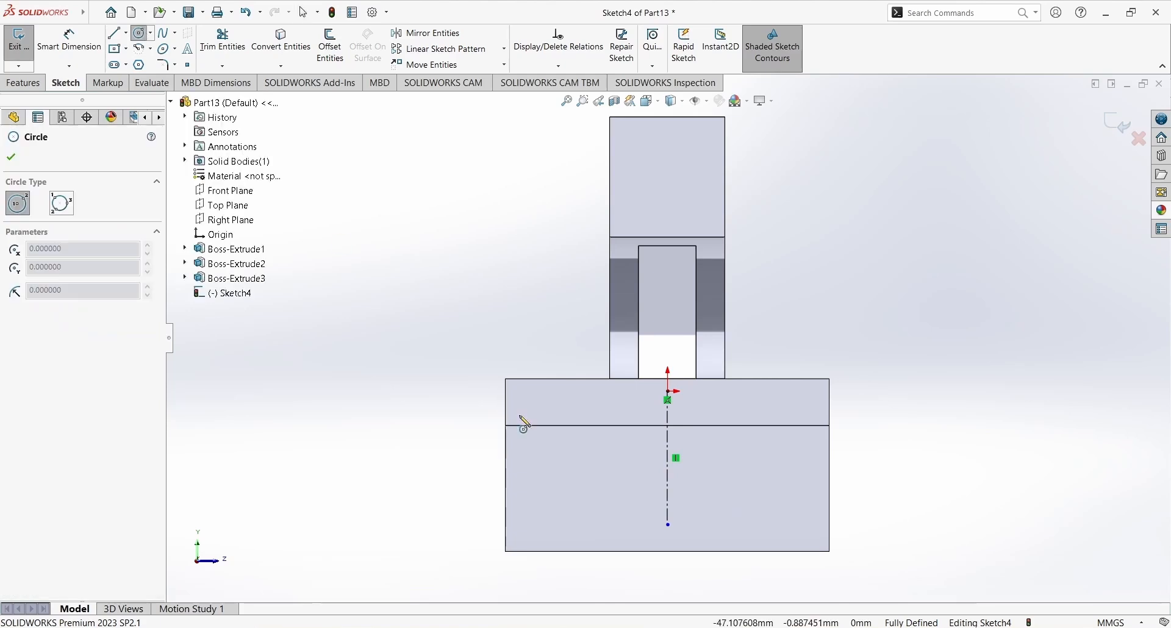
{"action": "left_click", "coordinate": [567, 499]}
{"action": "left_click", "coordinate": [540, 510]}
{"action": "right_click_drag", "start_coordinate": [443, 540], "coordinate": [415, 476]}
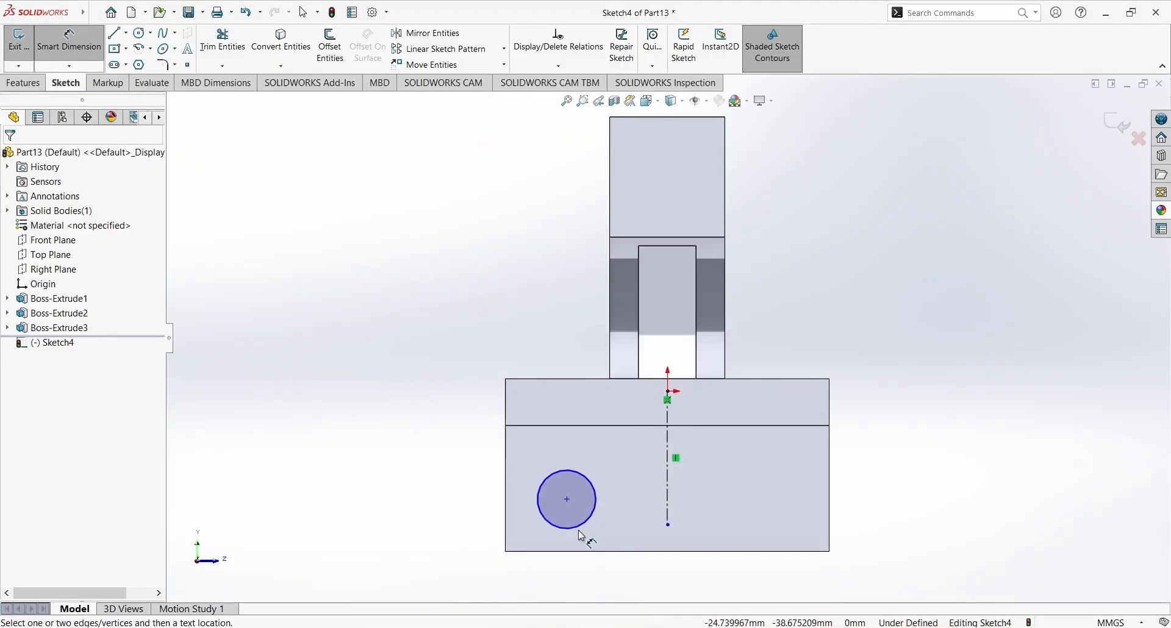
{"action": "left_click", "coordinate": [587, 520]}
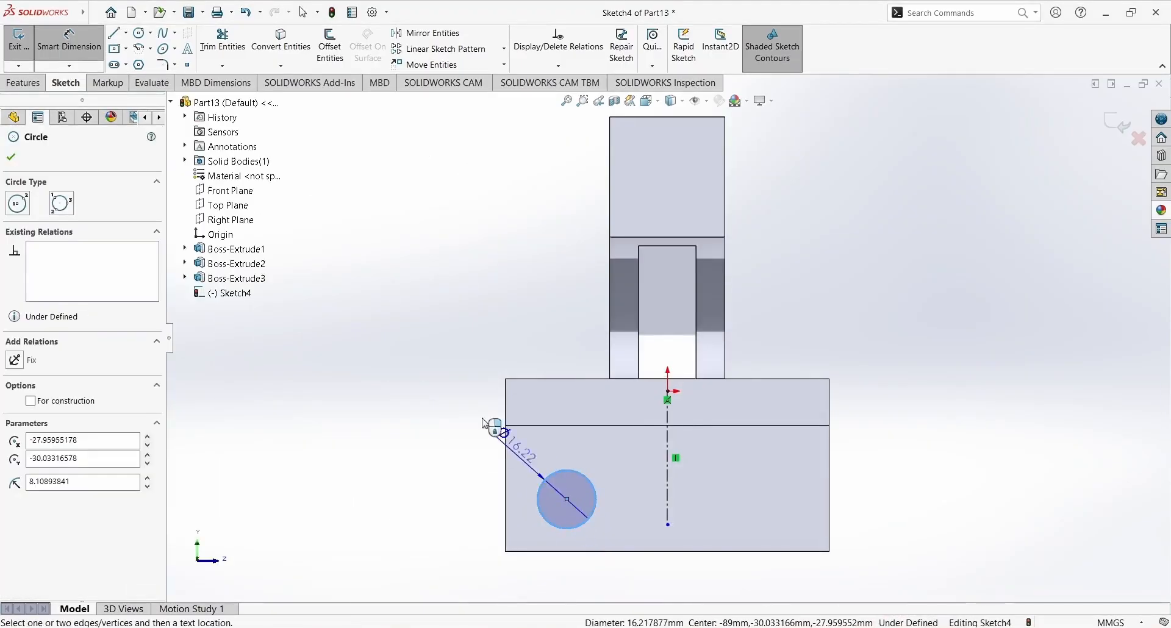
{"action": "left_click", "coordinate": [420, 366]}
{"action": "key", "text": "Return"}
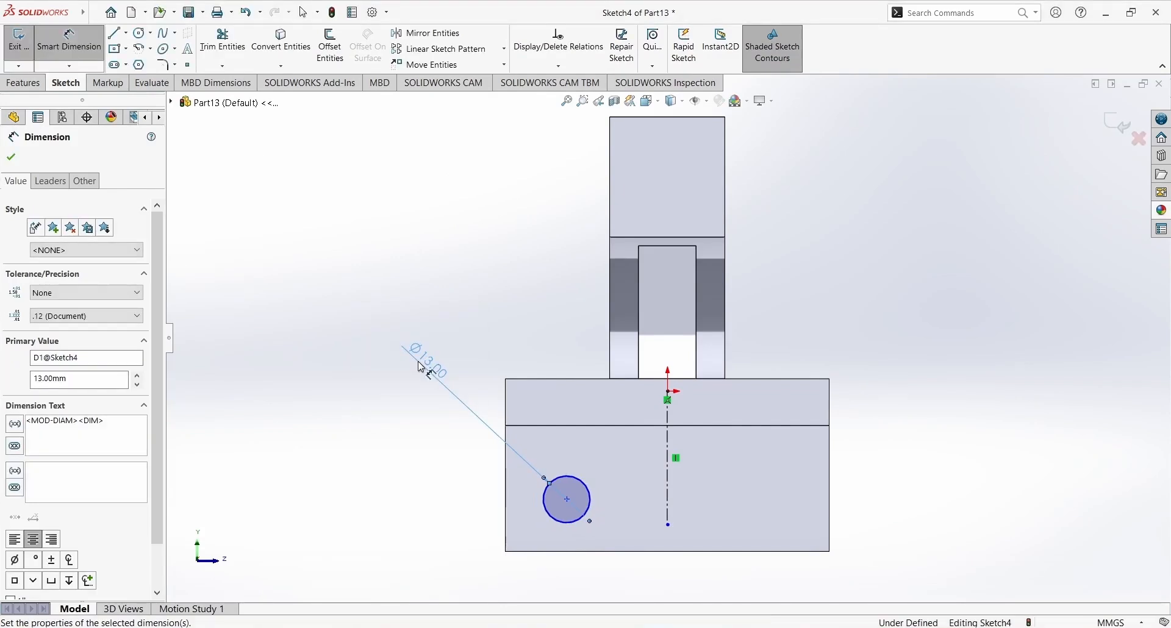
- Dimension the circle's centre 16 mm above the plate's lower edge
{"action": "left_click", "coordinate": [566, 522]}
{"action": "left_click", "coordinate": [578, 551]}
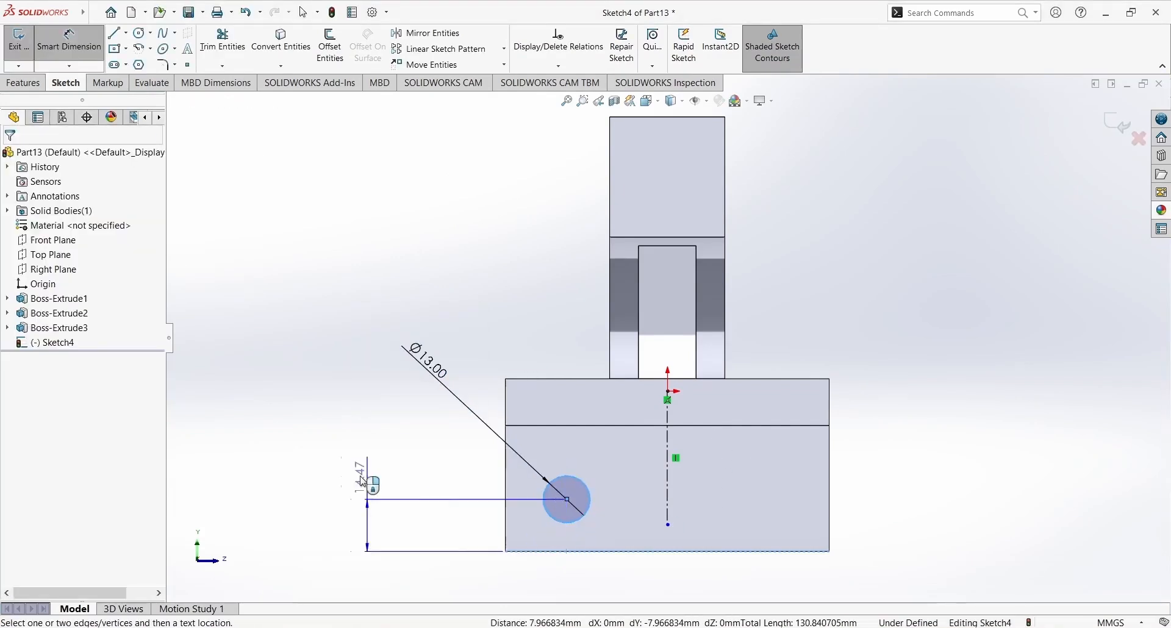
{"action": "left_click", "coordinate": [378, 506]}
{"action": "type", "text": "1"}
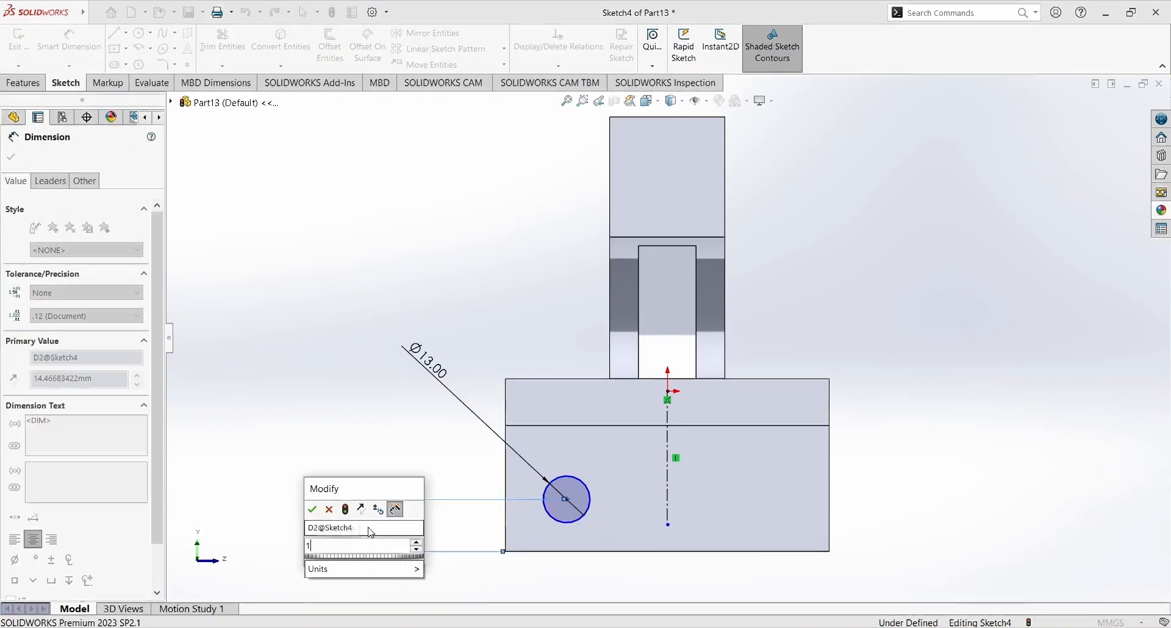
{"action": "key", "text": "Return"}
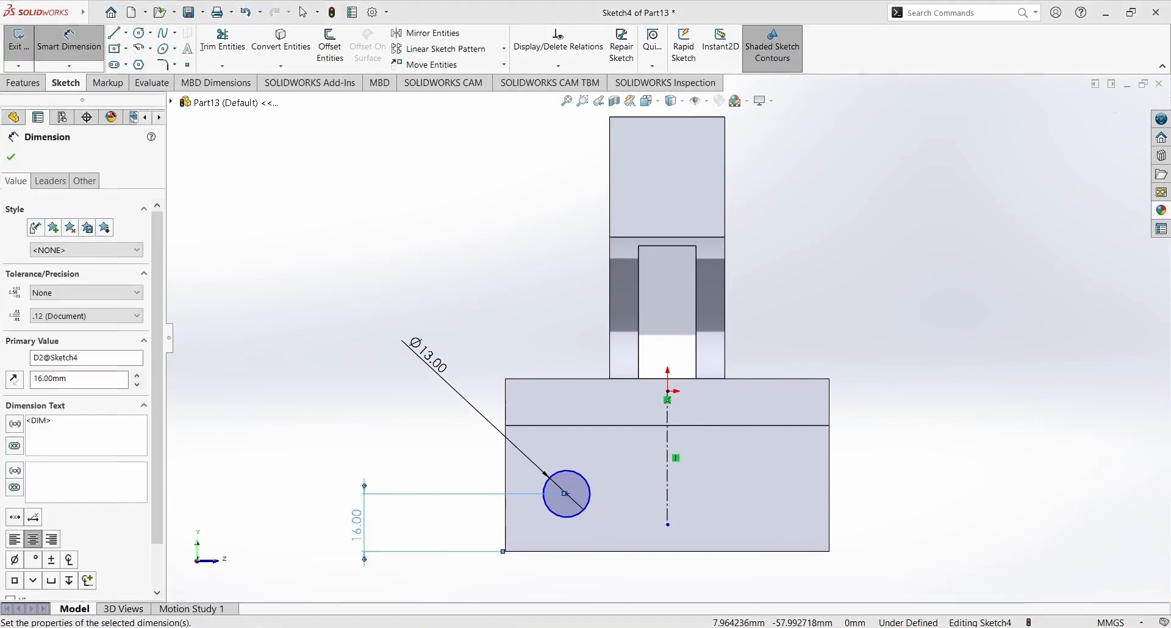
- Check the hole spacing in the reference drawing and dimension the circle about the centerline with a doubled distance of 58 mm
{"action": "key", "text": "alt+Tab"}
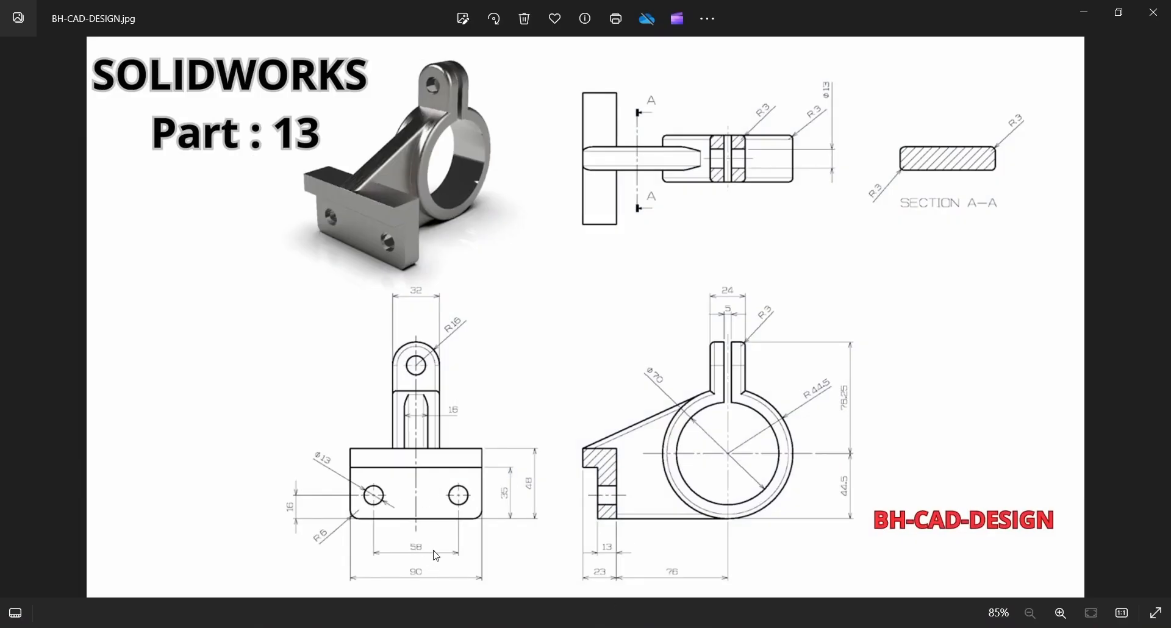
{"action": "key", "text": "alt+Tab"}
{"action": "left_click", "coordinate": [587, 509]}
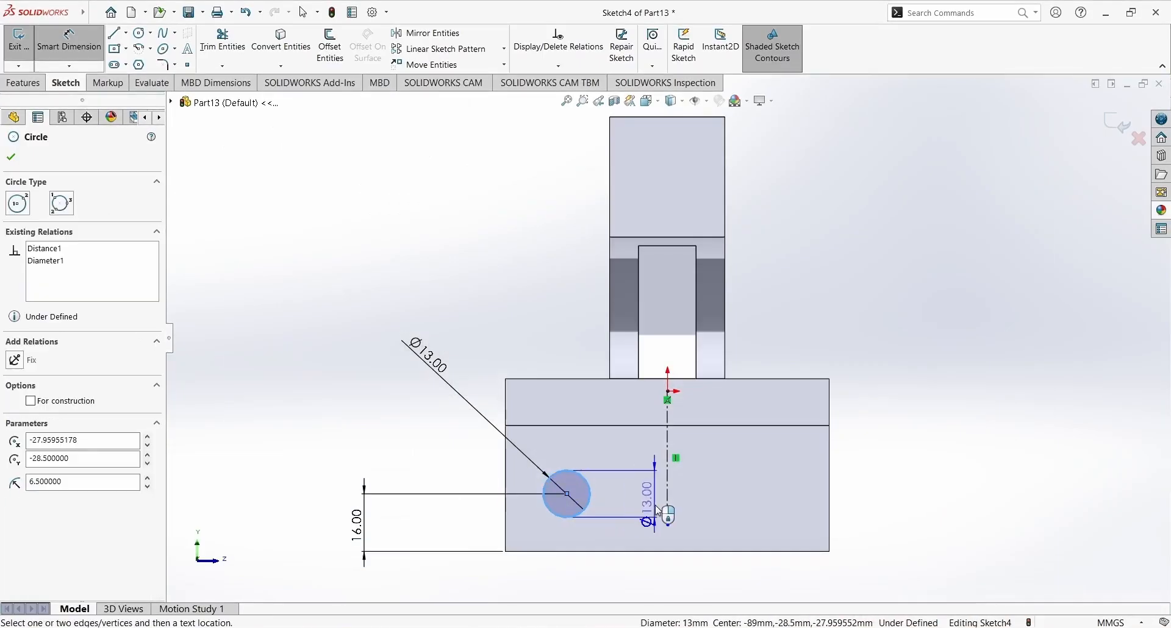
{"action": "left_click", "coordinate": [668, 512]}
{"action": "left_click", "coordinate": [683, 579]}
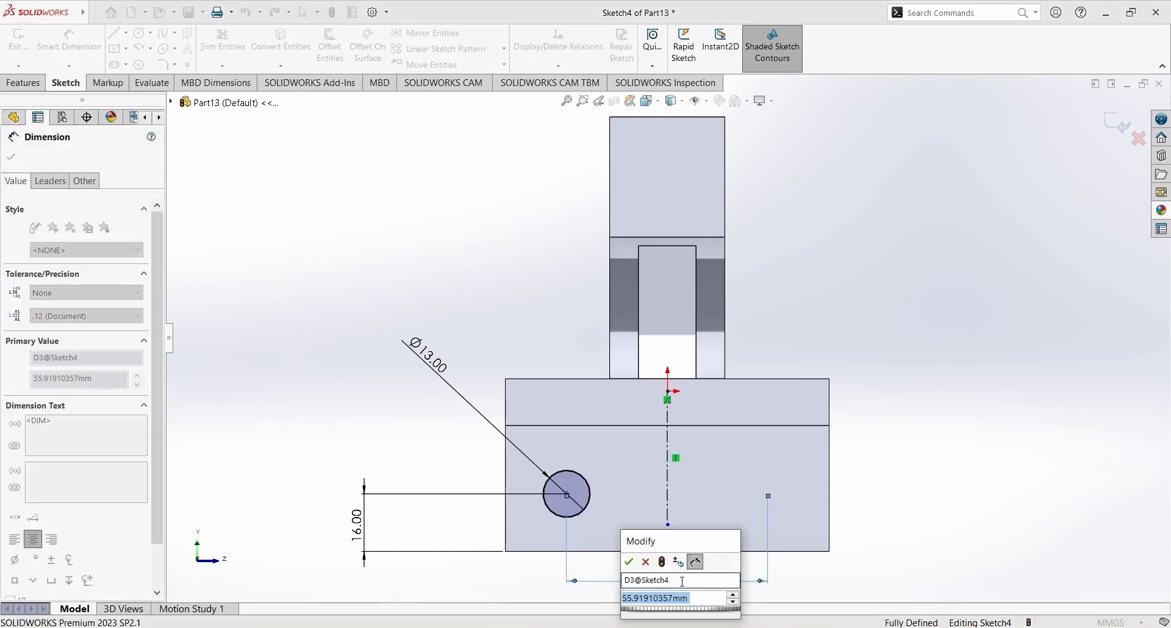
{"action": "type", "text": "58"}
{"action": "key", "text": "Return"}
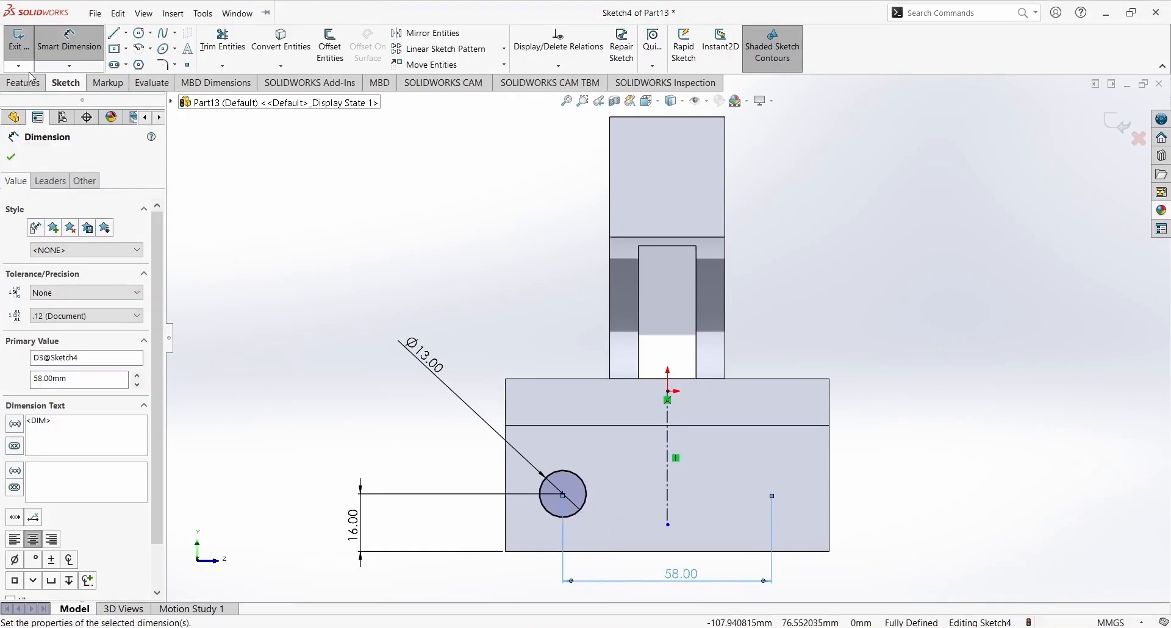
{"action": "left_click", "coordinate": [12, 159]}
- Mirror the 13 mm circle about the vertical centerline, keeping the original
{"action": "left_click", "coordinate": [426, 33]}
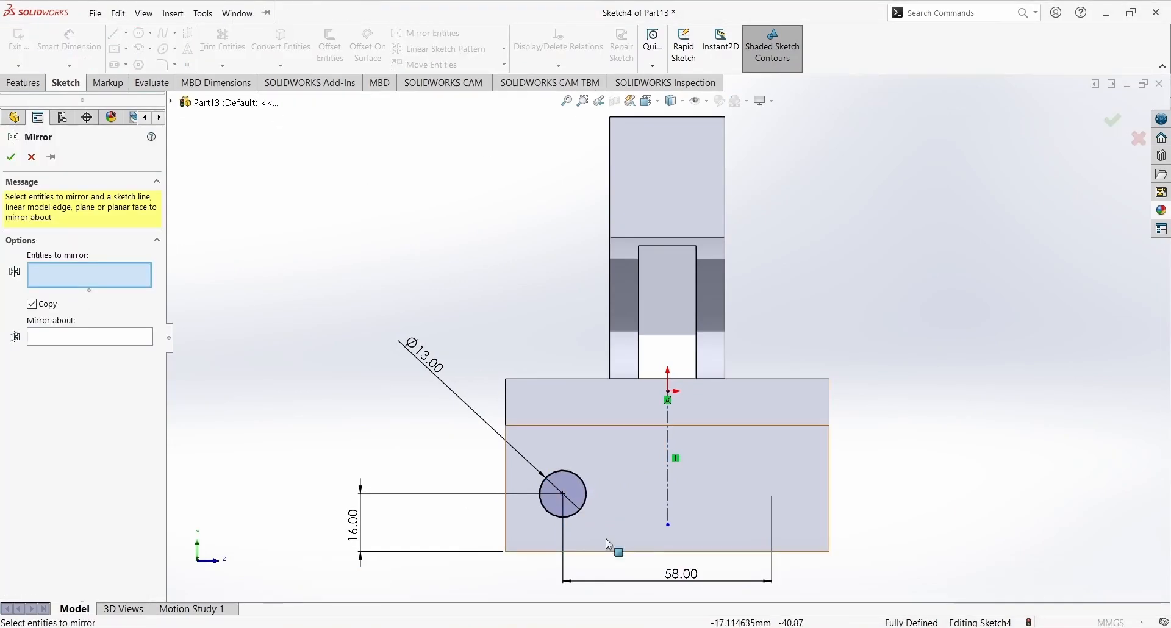
{"action": "left_click", "coordinate": [587, 499]}
{"action": "left_click", "coordinate": [106, 341]}
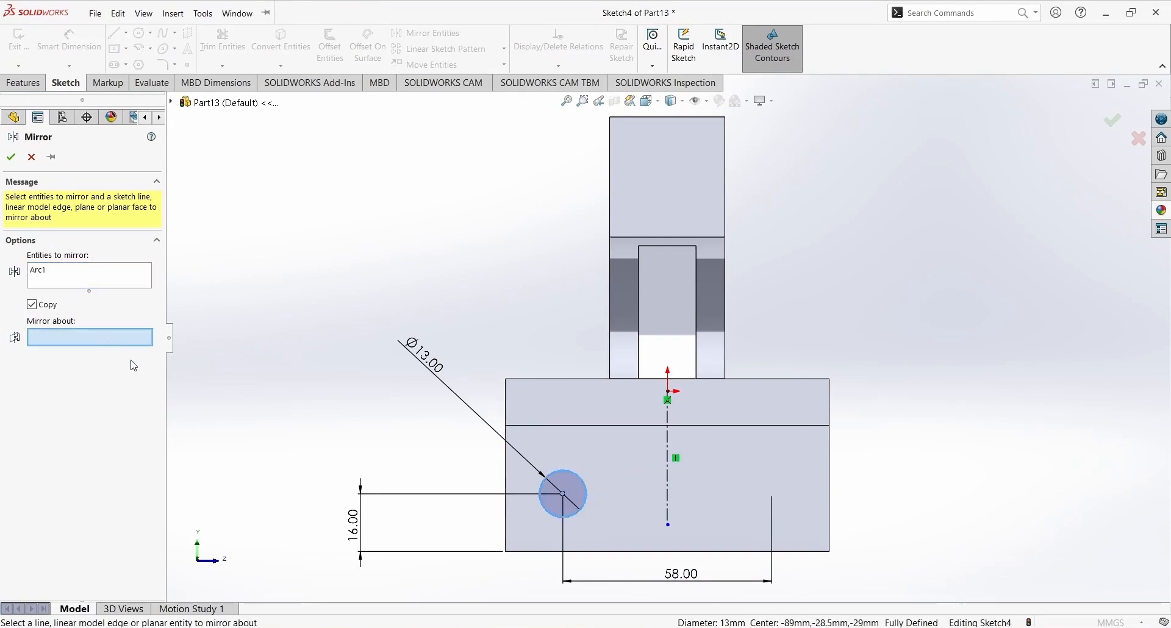
{"action": "left_click", "coordinate": [666, 481]}
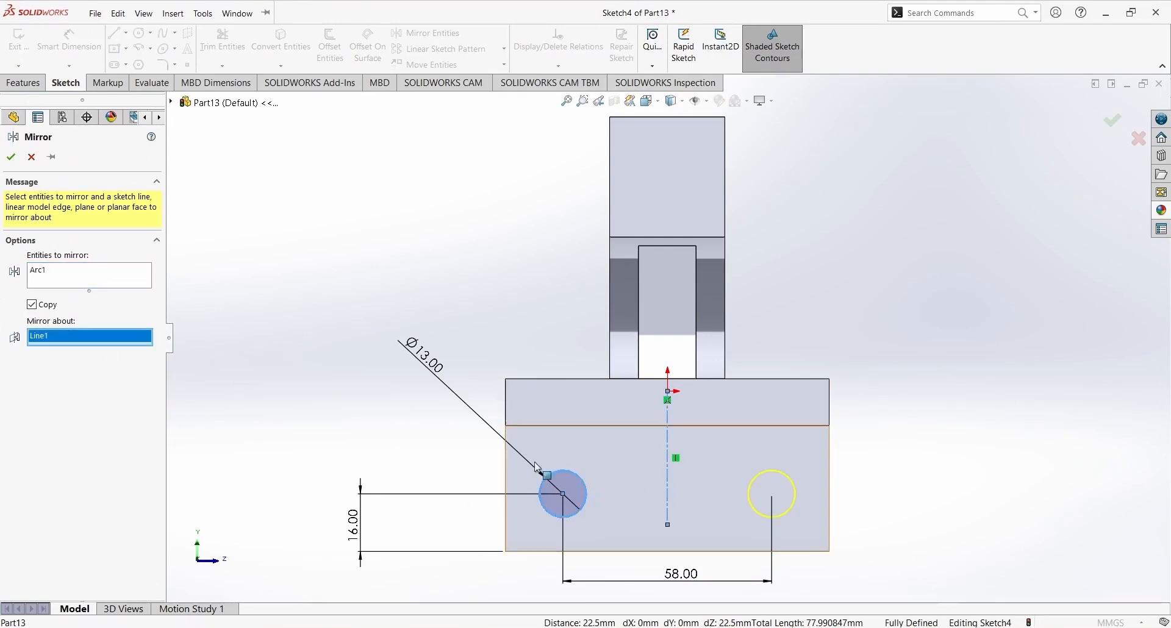
{"action": "left_click", "coordinate": [10, 158]}
- Cut the two mounting holes through the plate with an Extruded Cut set to Through All
{"action": "left_click", "coordinate": [22, 83]}
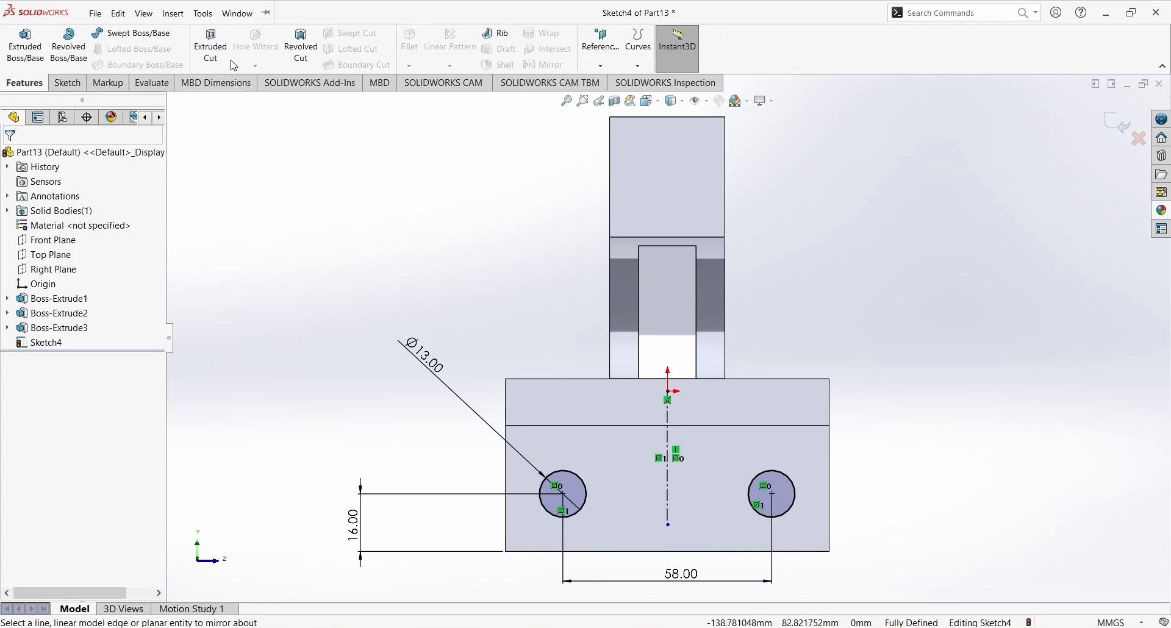
{"action": "left_click", "coordinate": [211, 46]}
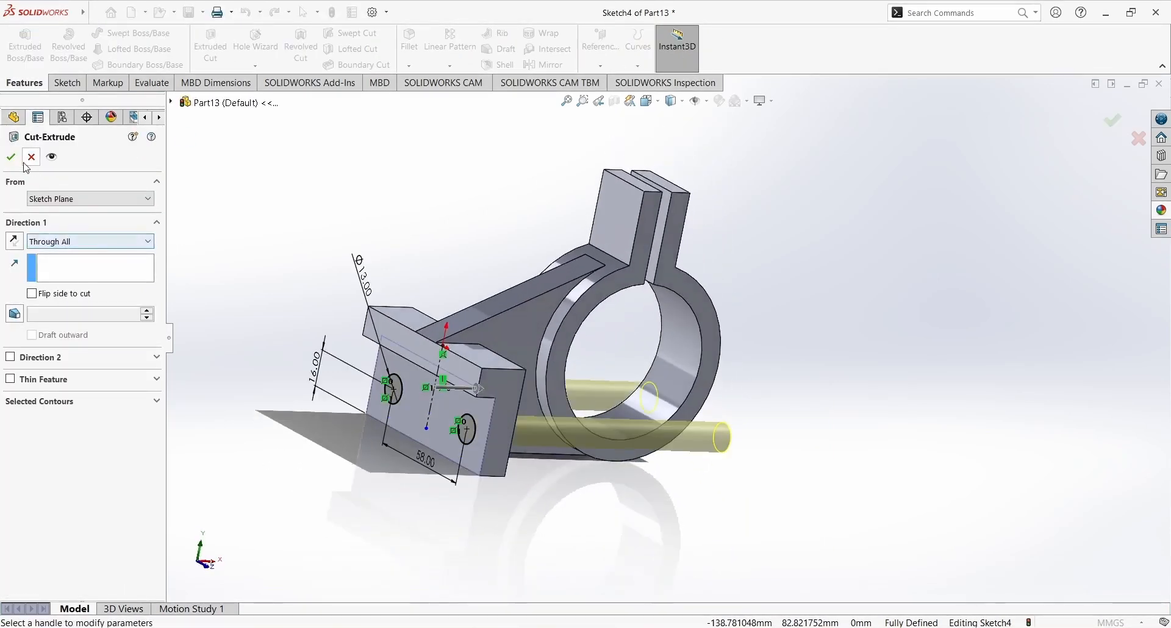
{"action": "key", "text": "Return"}
- Round the four upper corner edges of the two clamp lugs with a symmetric 16 mm fillet
{"action": "middle_click_drag", "start_coordinate": [441, 222], "coordinate": [480, 567]}
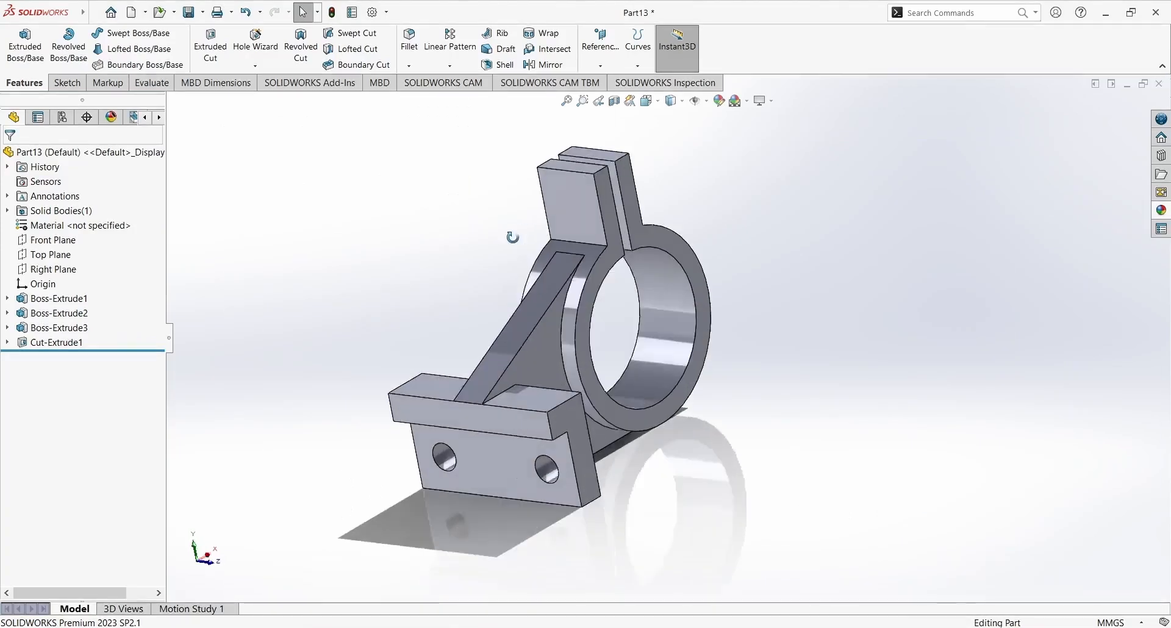
{"action": "middle_click_drag", "start_coordinate": [585, 341], "coordinate": [495, 251]}
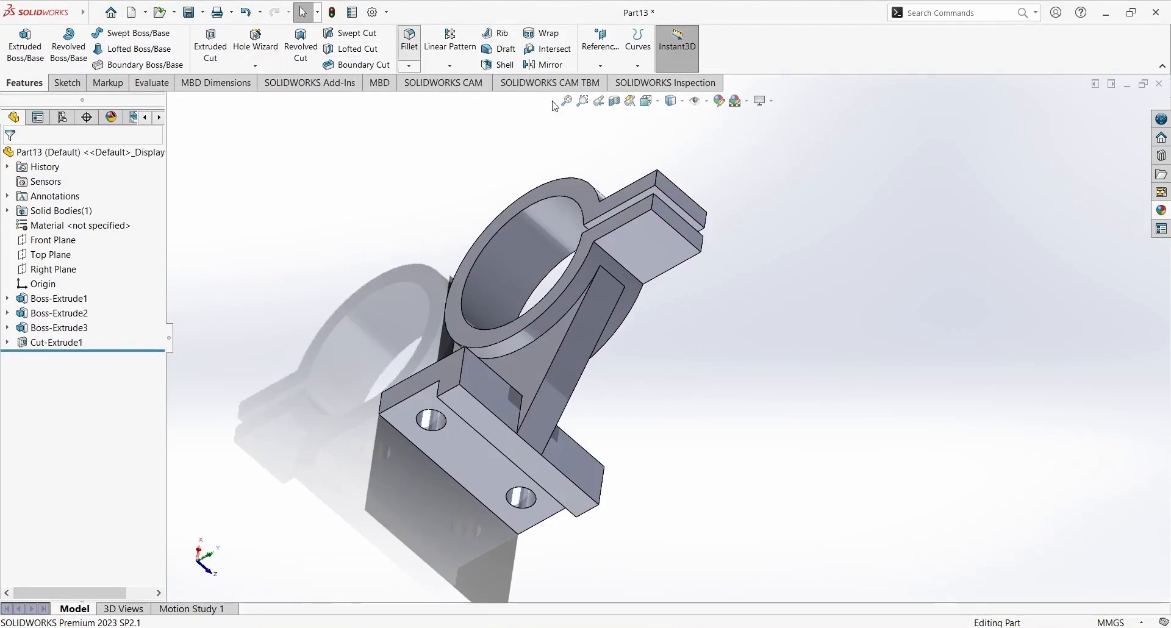
{"action": "left_click", "coordinate": [409, 40]}
{"action": "scroll", "coordinate": [732, 253], "scroll_direction": "down", "scroll_amount": 2}
{"action": "middle_click_drag", "start_coordinate": [732, 253], "coordinate": [465, 325]}
{"action": "left_click", "coordinate": [106, 441]}
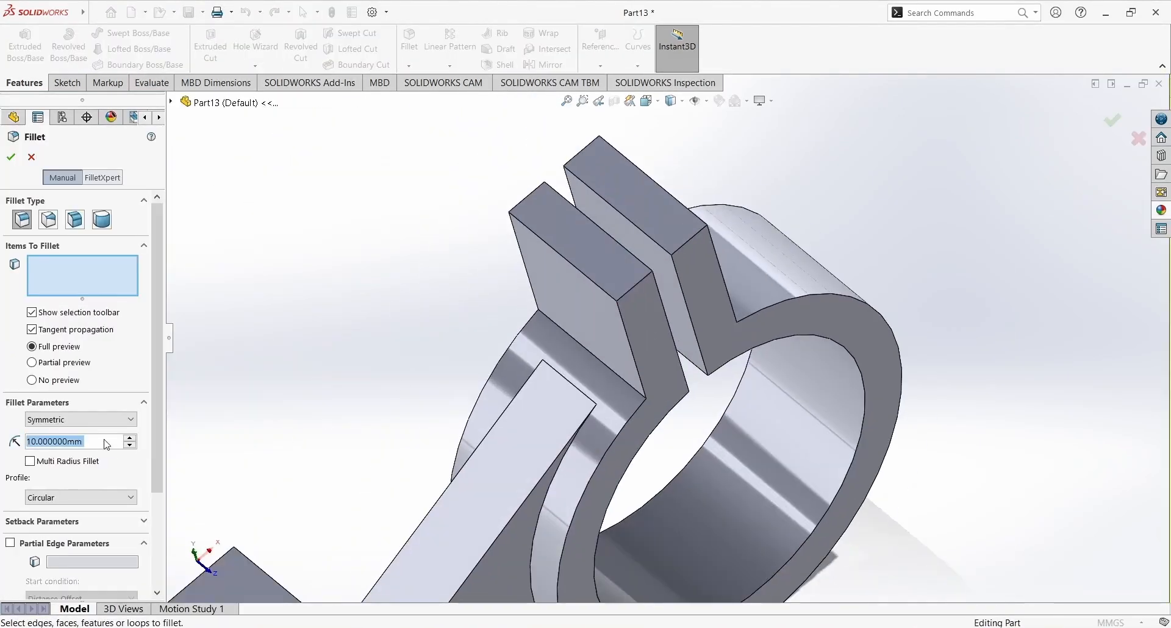
{"action": "type", "text": "16"}
{"action": "key", "text": "Return"}
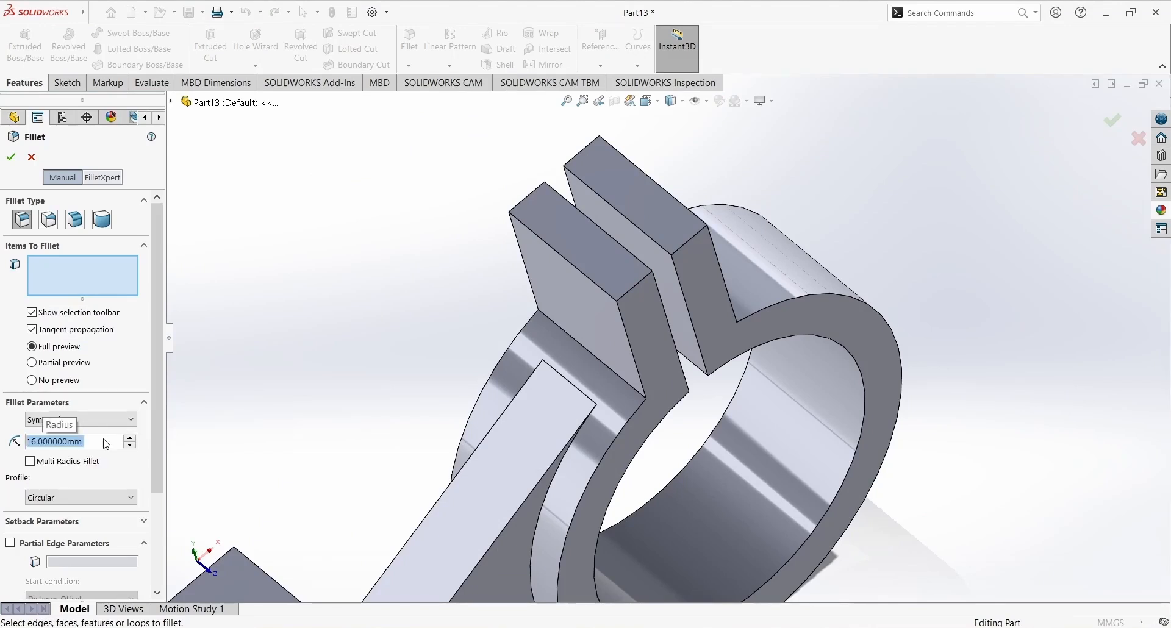
{"action": "left_click", "coordinate": [631, 290]}
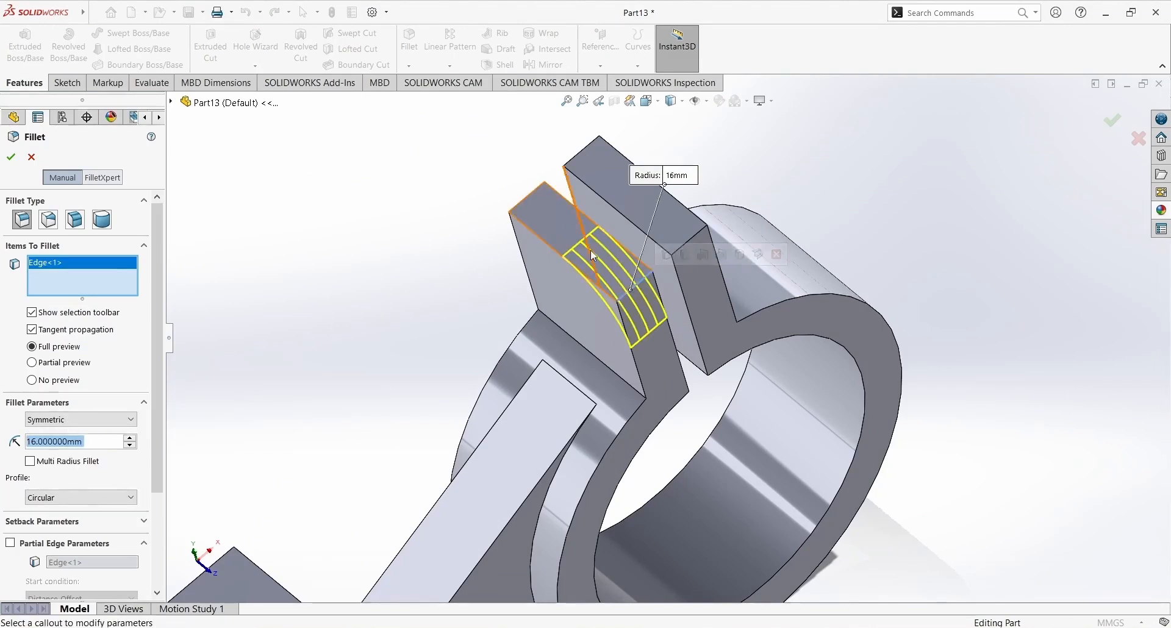
{"action": "left_click", "coordinate": [700, 230]}
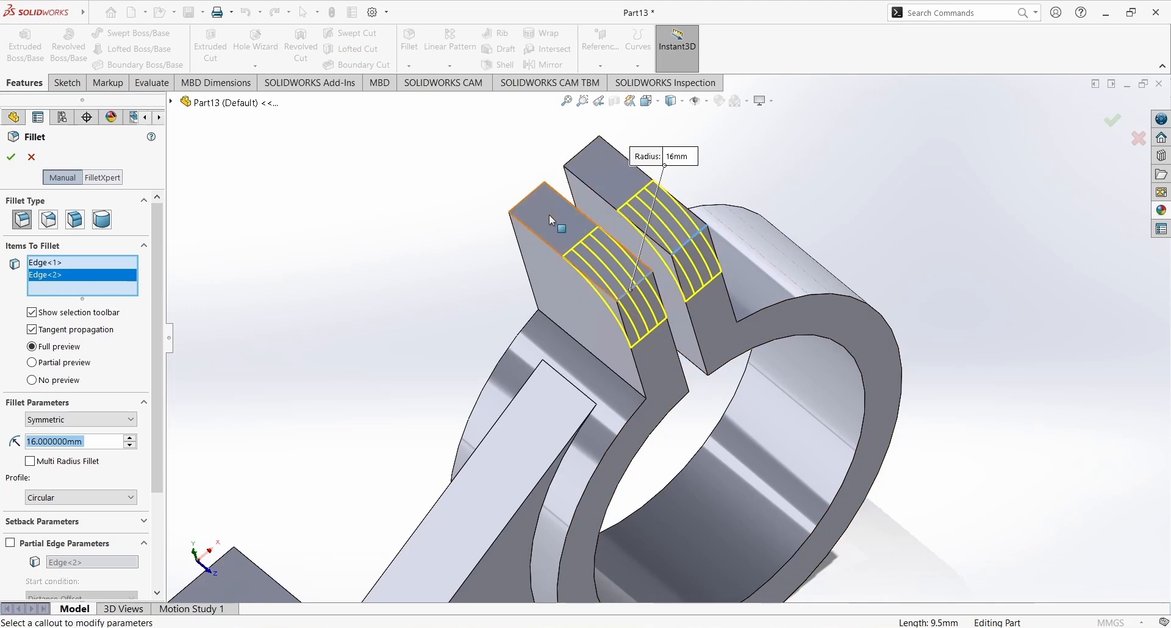
{"action": "left_click", "coordinate": [521, 209]}
{"action": "middle_click_drag", "start_coordinate": [569, 205], "coordinate": [607, 169]}
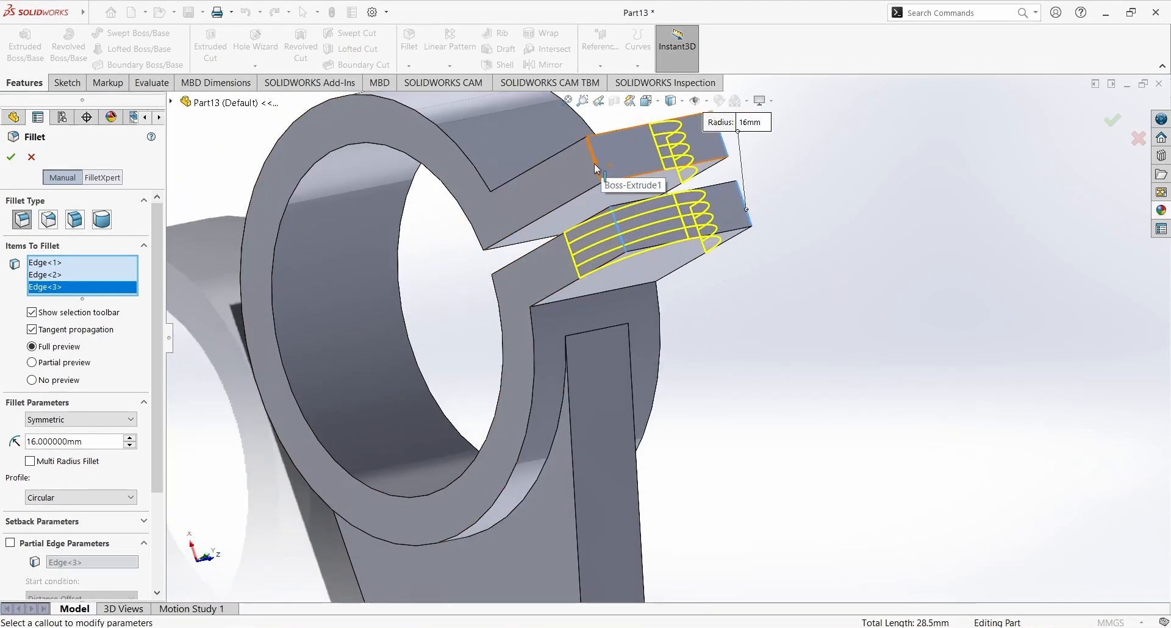
{"action": "left_click", "coordinate": [594, 163]}
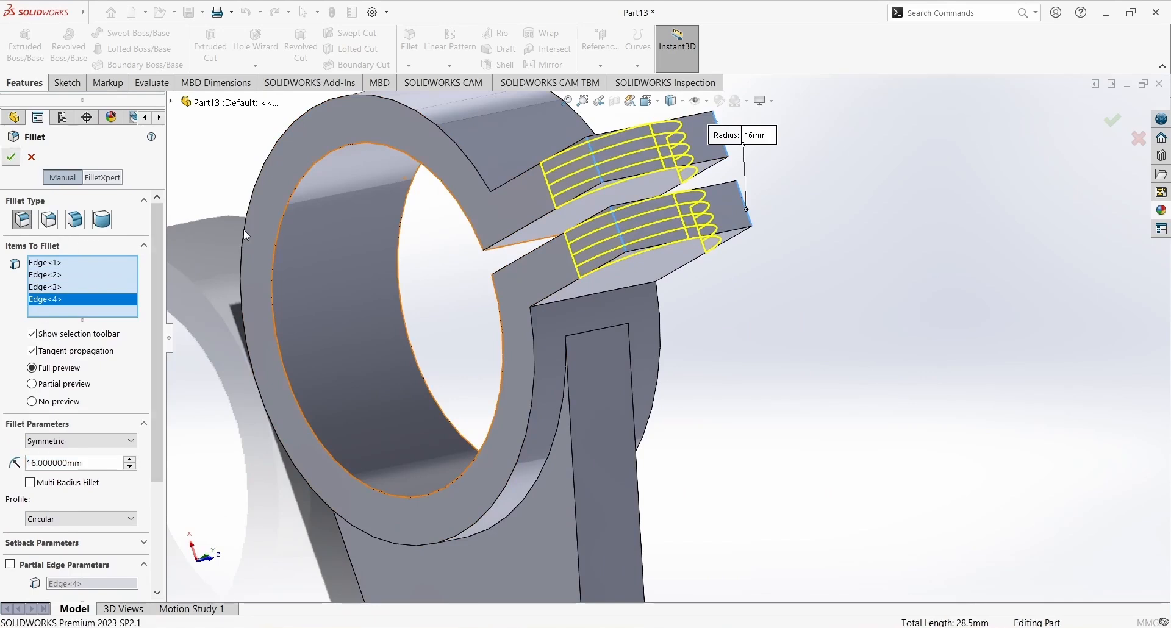
{"action": "left_click", "coordinate": [11, 157]}
- Start a sketch on the plate-side lug's outer face and draw a circle about 22 mm in diameter, concentric with the rounded end
{"action": "middle_click_drag", "start_coordinate": [839, 324], "coordinate": [583, 243]}
{"action": "left_click", "coordinate": [584, 247]}
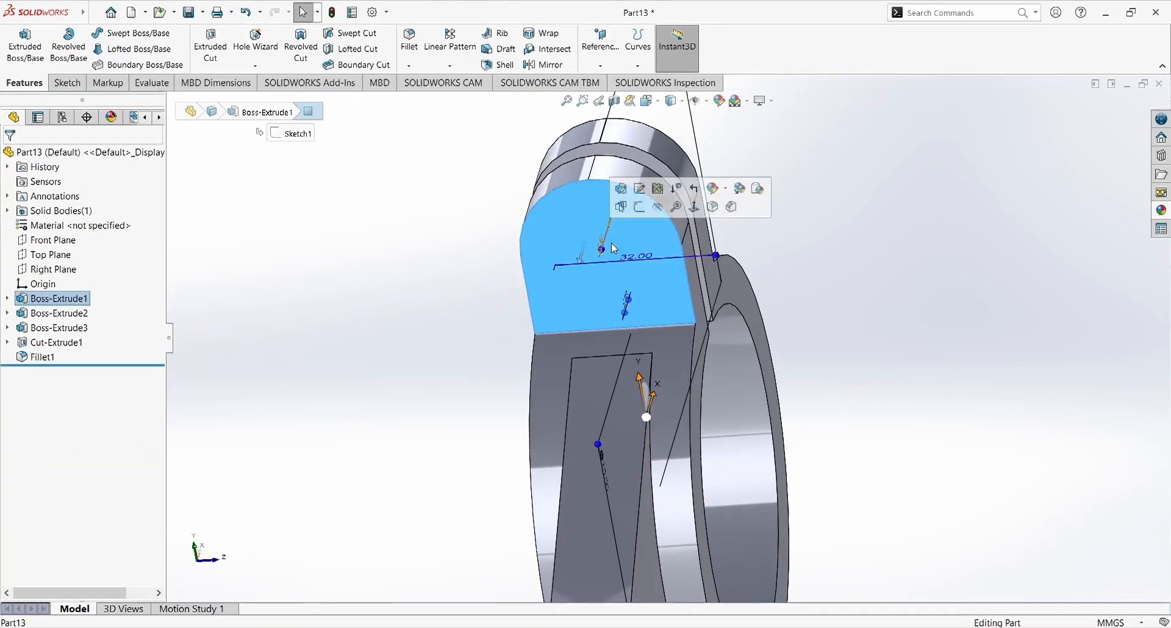
{"action": "left_click", "coordinate": [637, 211]}
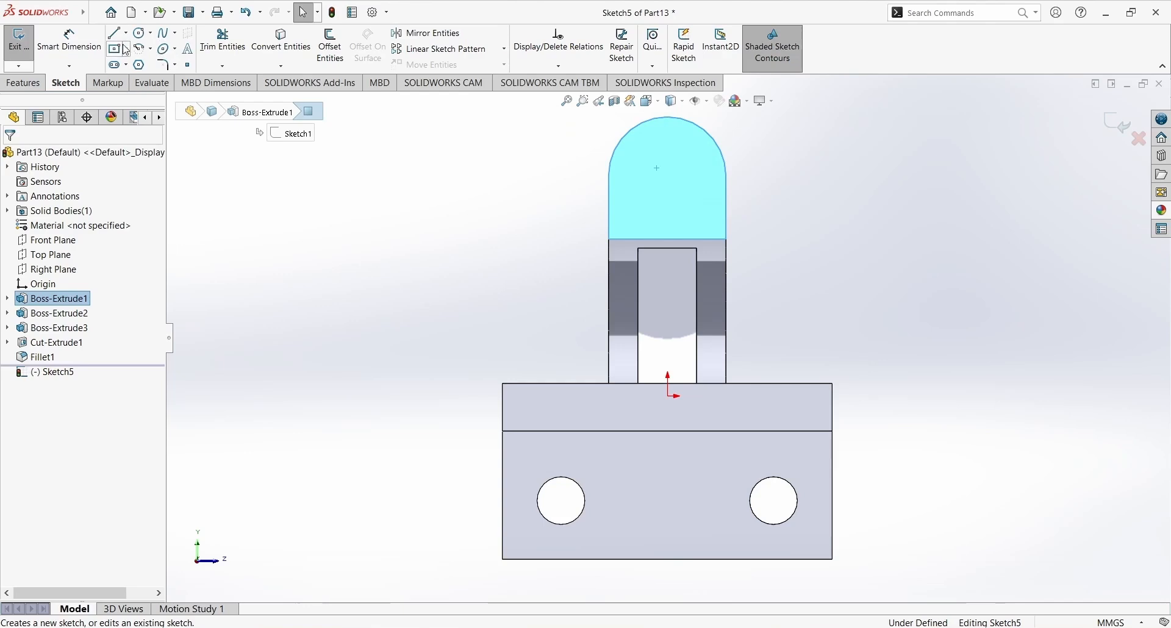
{"action": "left_click", "coordinate": [138, 34]}
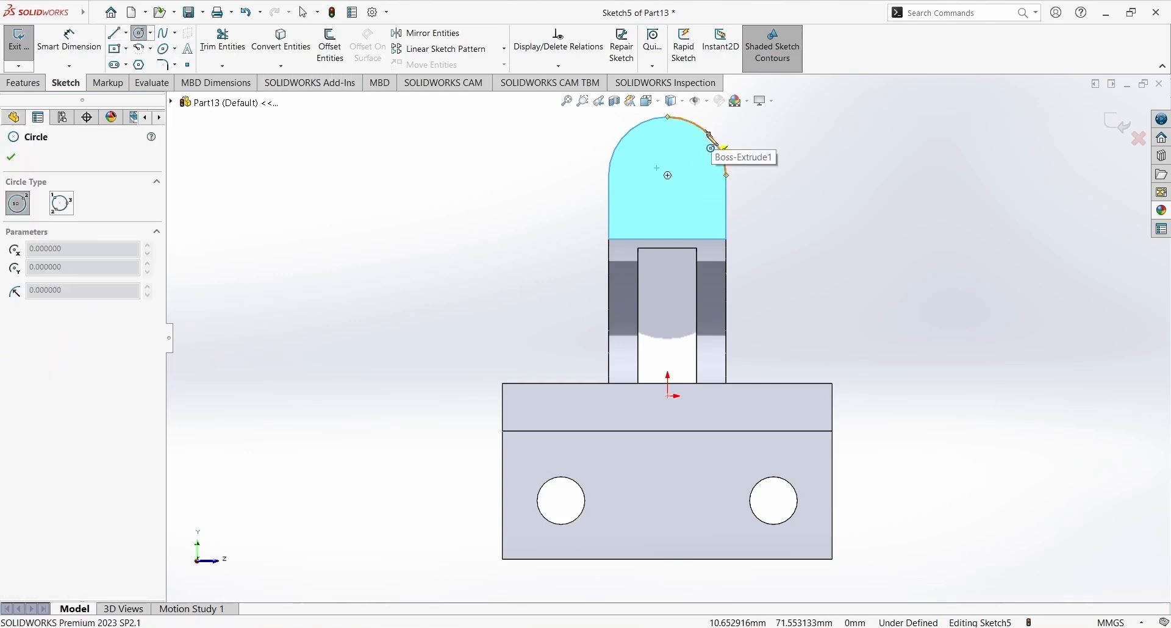
{"action": "left_click", "coordinate": [668, 176]}
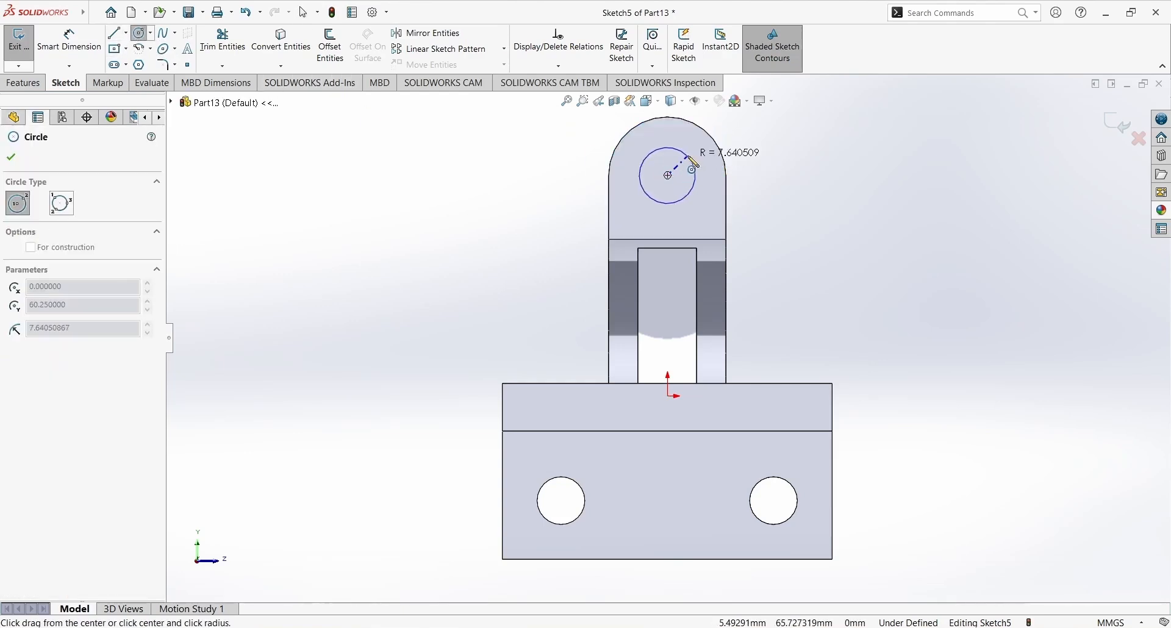
{"action": "left_click", "coordinate": [700, 153]}
{"action": "key", "text": "Escape"}
- Dimension the lug circle's diameter to 13 mm according to the reference drawing
{"action": "left_click", "coordinate": [69, 43]}
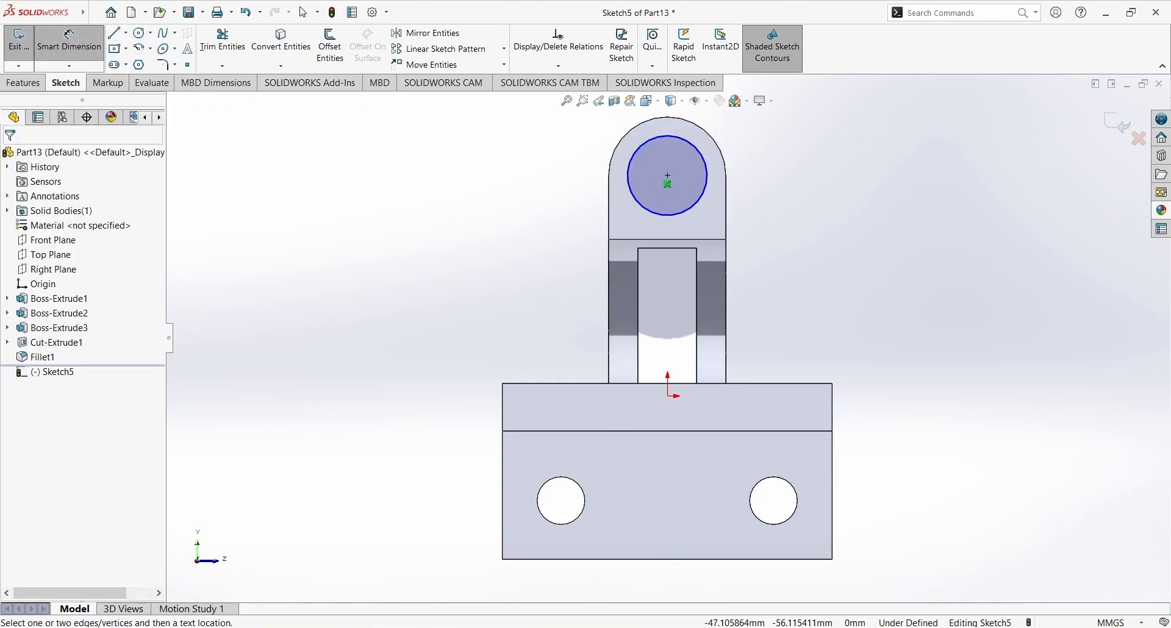
{"action": "key", "text": "alt+Tab"}
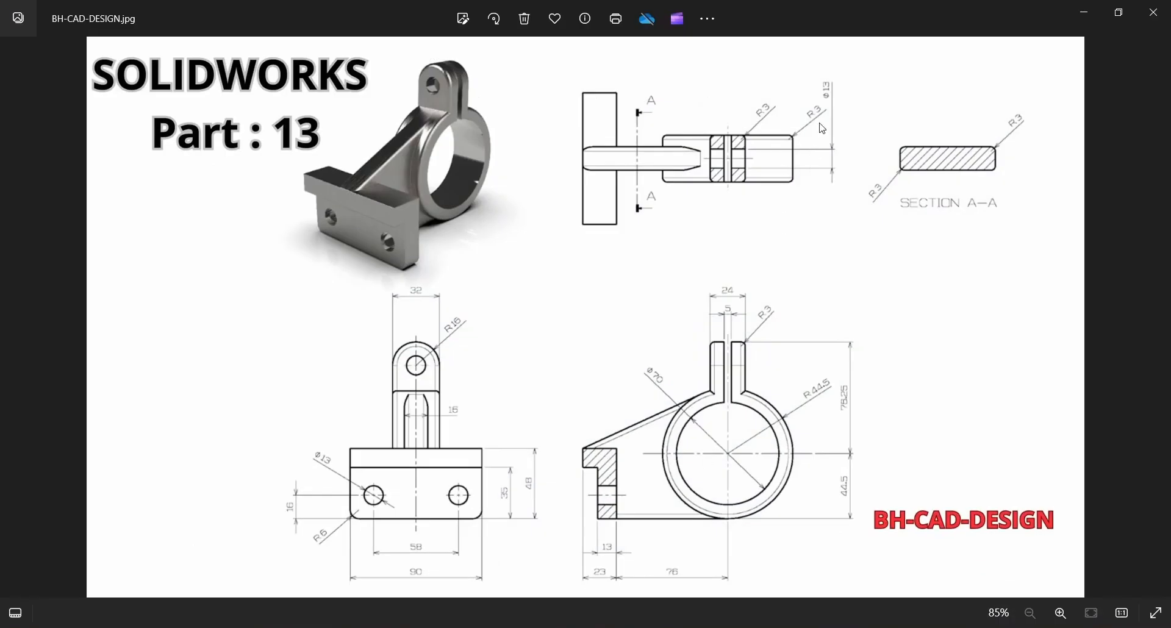
{"action": "key", "text": "alt+Tab"}
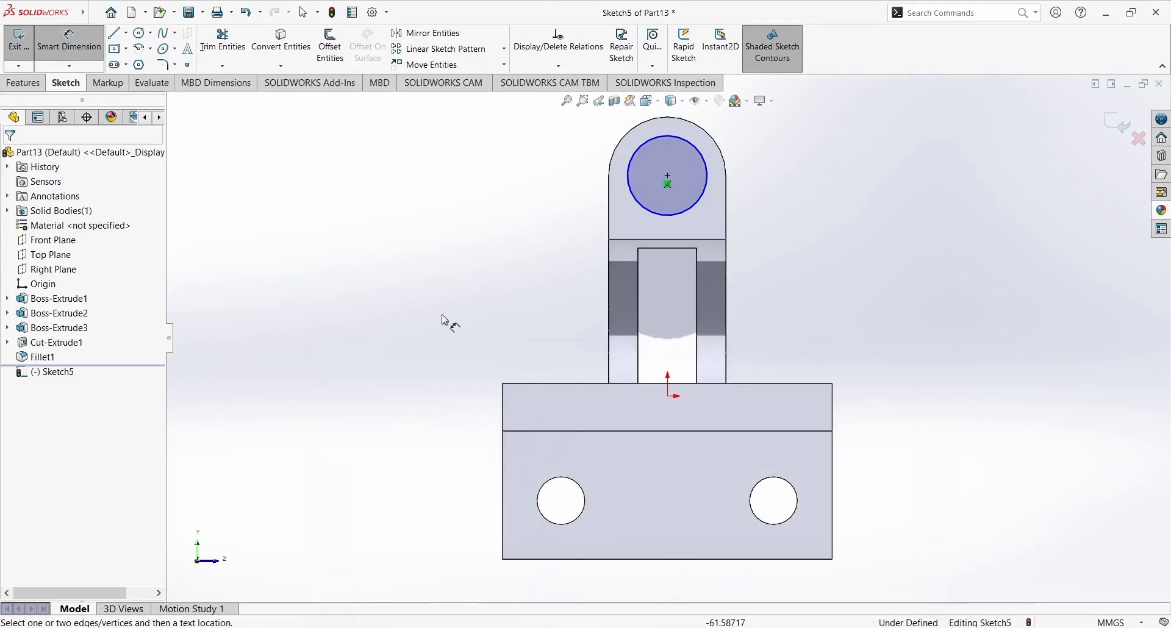
{"action": "left_click", "coordinate": [700, 145]}
{"action": "left_click", "coordinate": [812, 183]}
{"action": "type", "text": "13"}
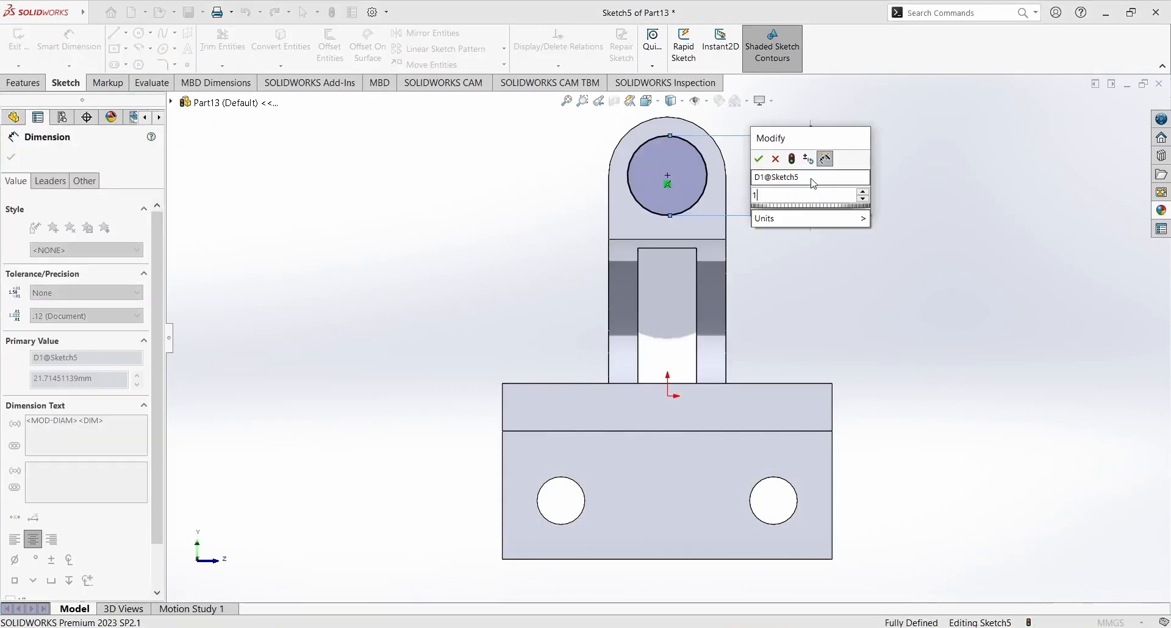
{"action": "key", "text": "Return"}
{"action": "left_click", "coordinate": [11, 158]}
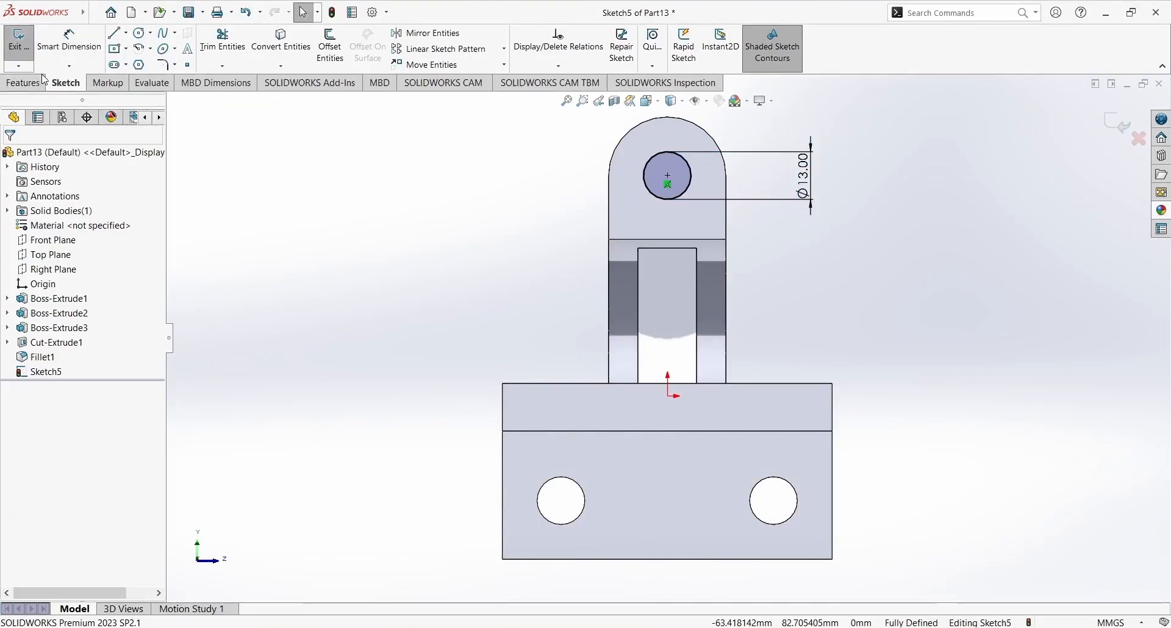
- Cut the 13 mm hole through both clamp lugs with an Extruded Cut set to Through All
{"action": "left_click", "coordinate": [22, 83]}
{"action": "left_click", "coordinate": [211, 46]}
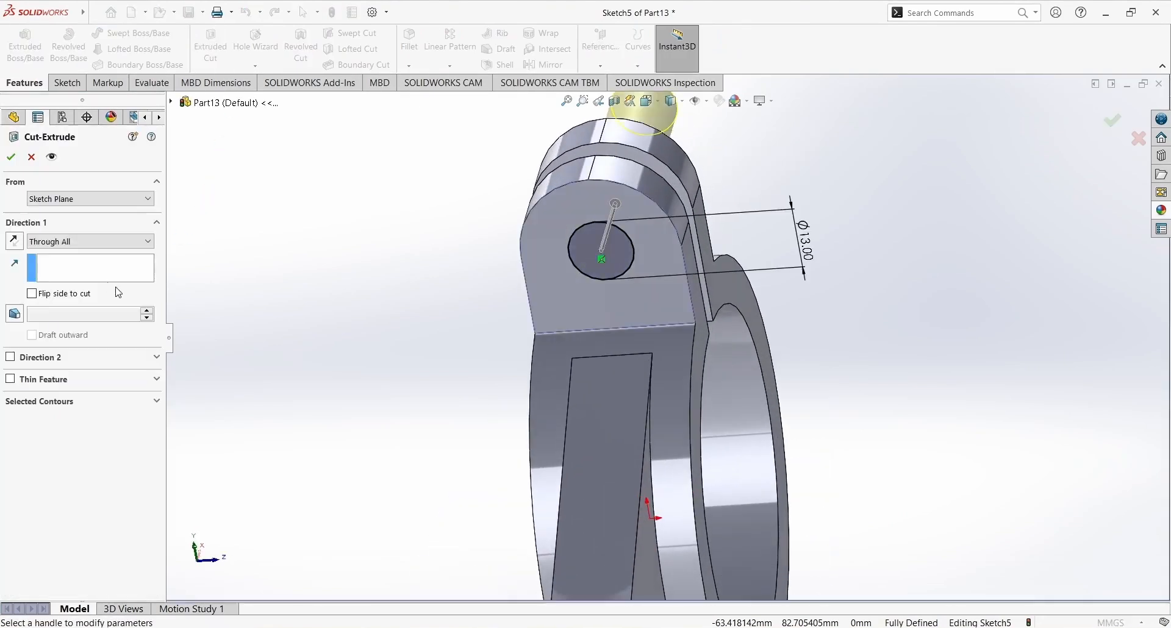
{"action": "left_click", "coordinate": [11, 157]}
- Round the two lower corner edges of the mounting plate with a symmetric 6 mm fillet
{"action": "middle_click_drag", "start_coordinate": [405, 254], "coordinate": [524, 427]}
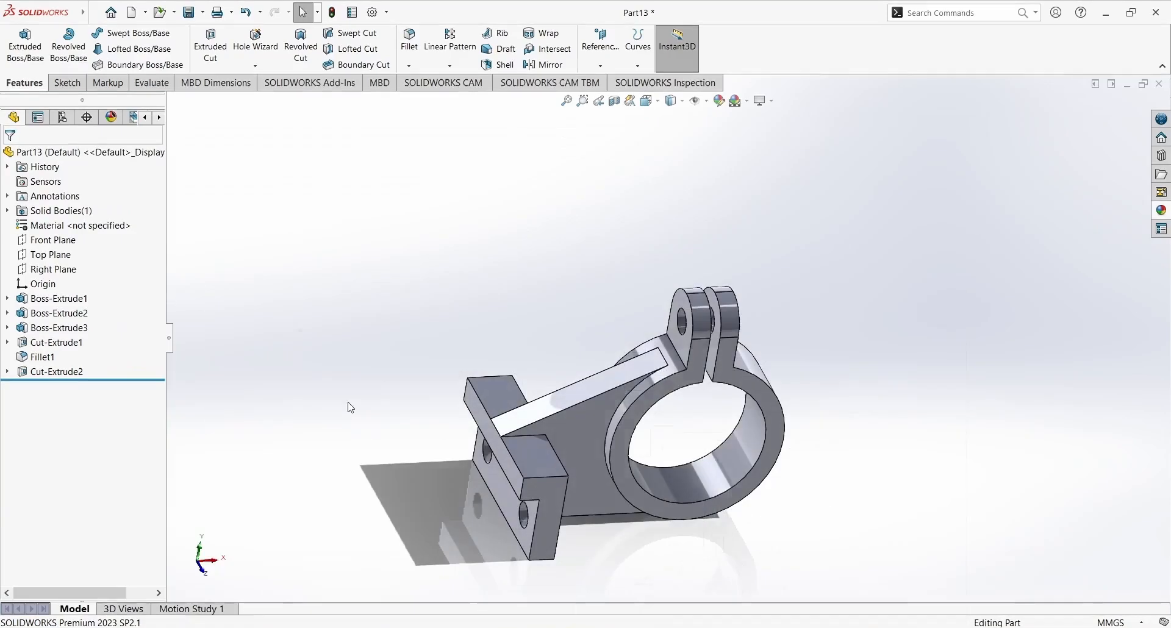
{"action": "middle_click_drag", "start_coordinate": [427, 341], "coordinate": [405, 324]}
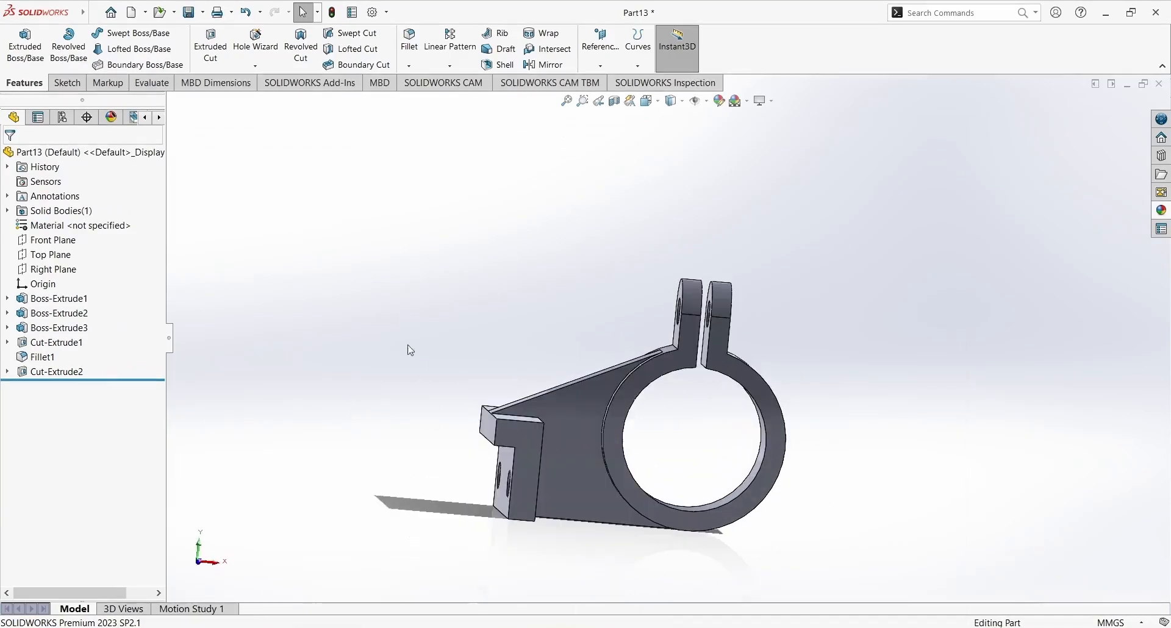
{"action": "scroll", "coordinate": [544, 488], "scroll_direction": "down", "scroll_amount": 3}
{"action": "middle_click_drag", "start_coordinate": [544, 488], "coordinate": [328, 154]}
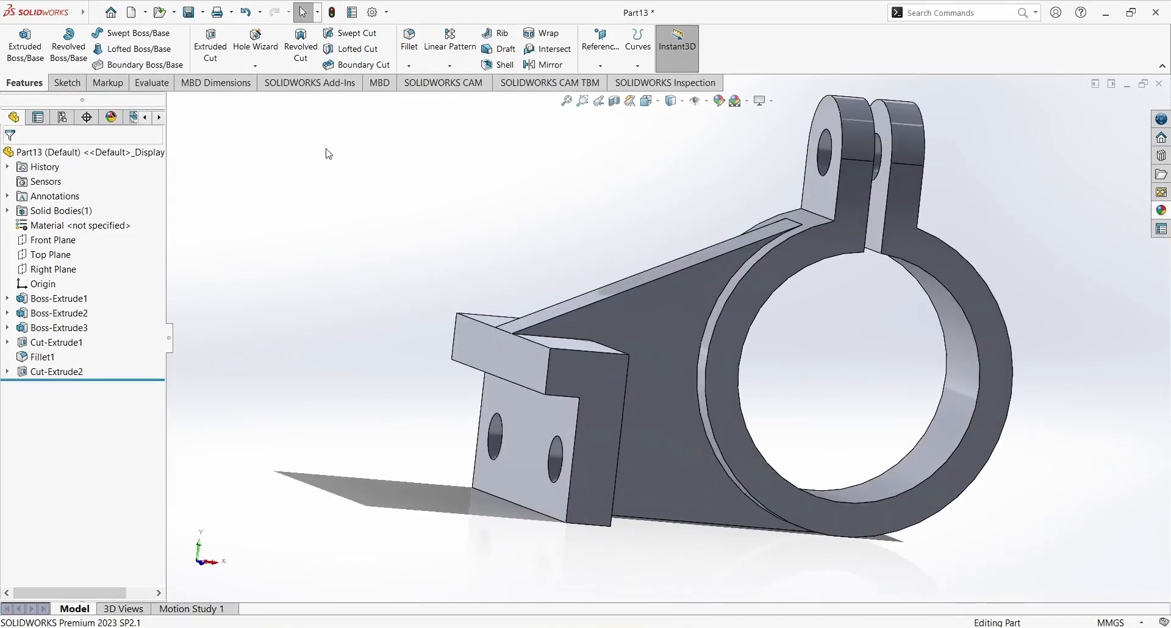
{"action": "left_click", "coordinate": [410, 40]}
{"action": "scroll", "coordinate": [580, 530], "scroll_direction": "down", "scroll_amount": 2}
{"action": "scroll", "coordinate": [595, 511], "scroll_direction": "down", "scroll_amount": 1}
{"action": "middle_click_drag", "start_coordinate": [592, 544], "coordinate": [671, 495]}
{"action": "scroll", "coordinate": [601, 493], "scroll_direction": "down", "scroll_amount": 2}
{"action": "left_click", "coordinate": [585, 486]}
{"action": "scroll", "coordinate": [783, 468], "scroll_direction": "down", "scroll_amount": 3}
{"action": "left_click", "coordinate": [790, 464]}
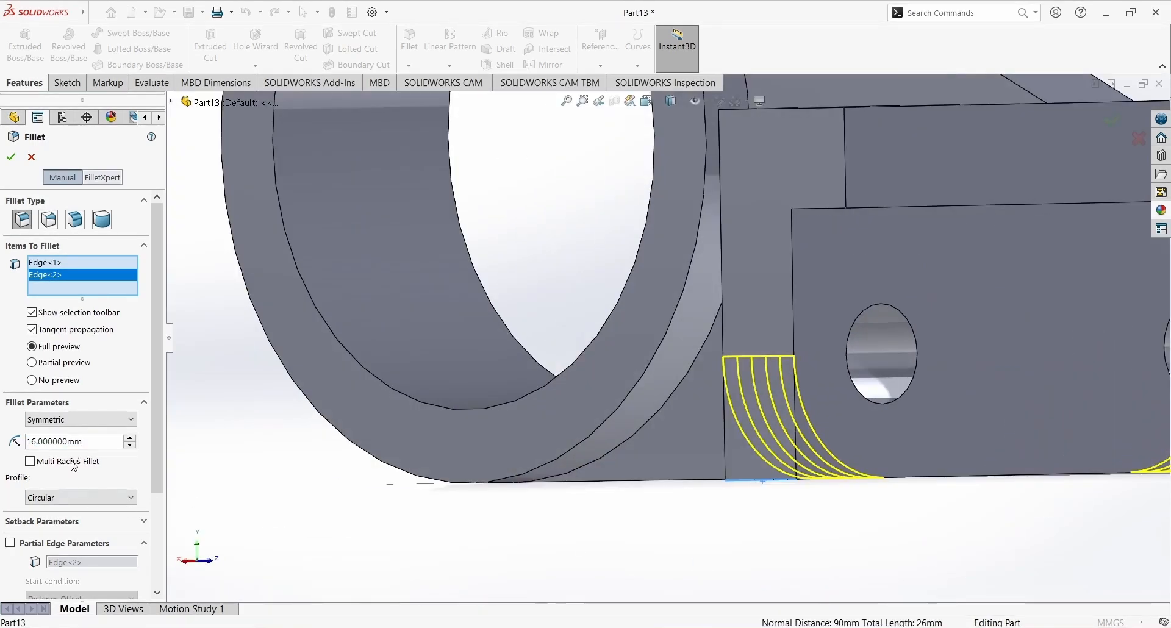
{"action": "type", "text": "6"}
{"action": "key", "text": "Return"}
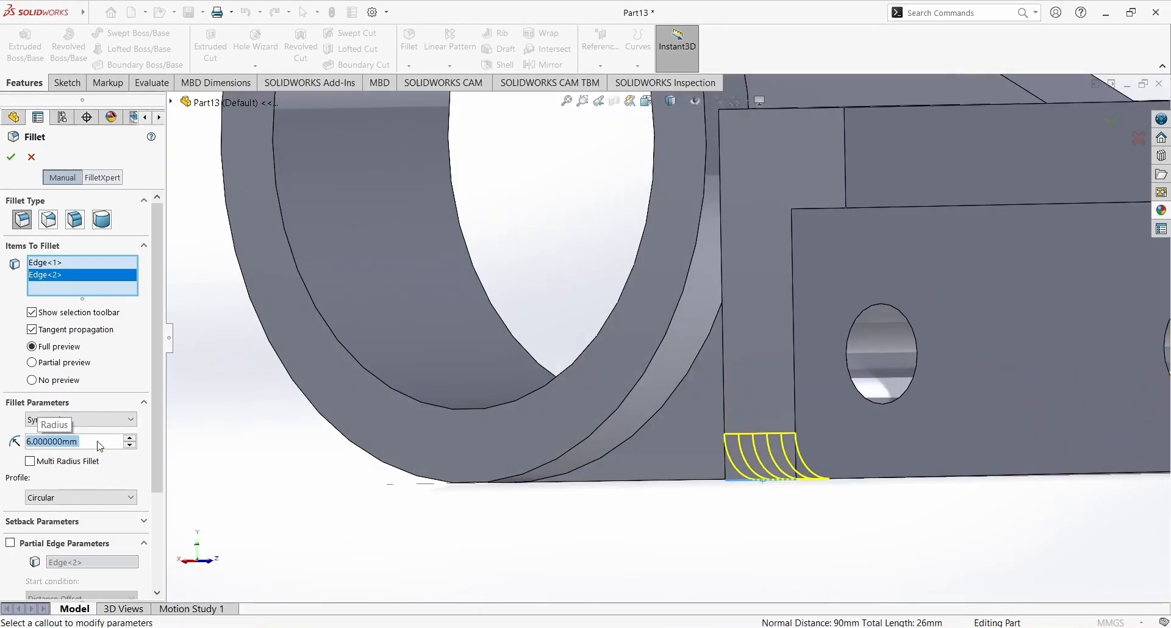
{"action": "left_click", "coordinate": [8, 160]}
- Apply a symmetric 3 mm fillet to the outer edges of both clamp lugs and the ring's outer circumference on both sides
{"action": "scroll", "coordinate": [716, 507], "scroll_direction": "up", "scroll_amount": 3}
{"action": "middle_click_drag", "start_coordinate": [854, 409], "coordinate": [678, 488]}
{"action": "left_click", "coordinate": [419, 50]}
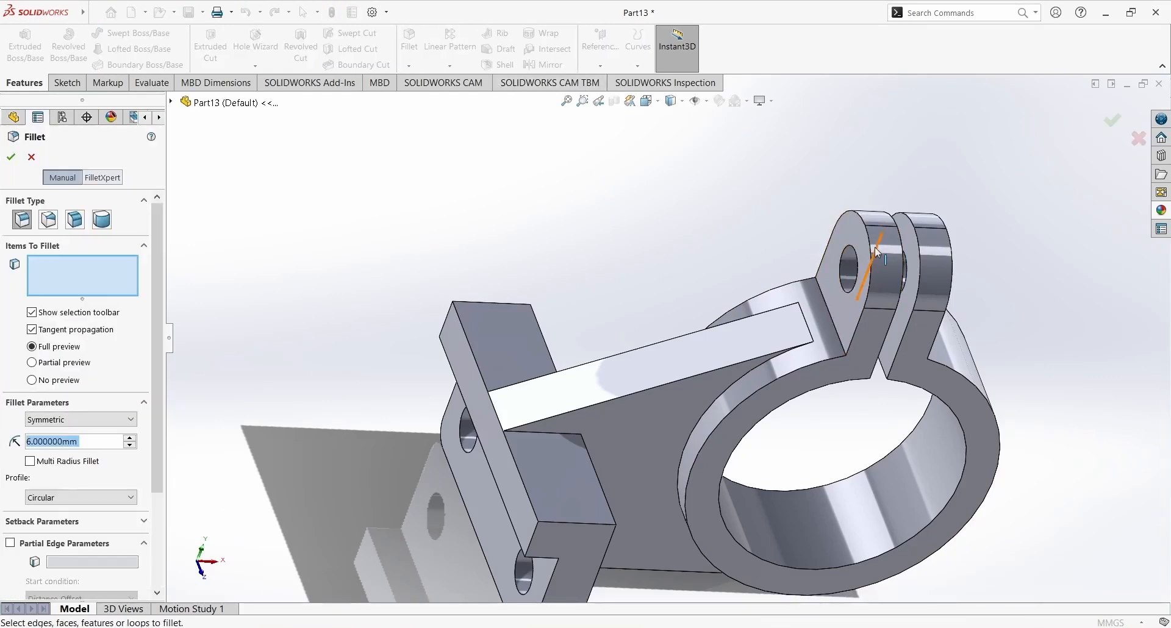
{"action": "type", "text": "3"}
{"action": "key", "text": "Return"}
{"action": "left_click", "coordinate": [874, 271]}
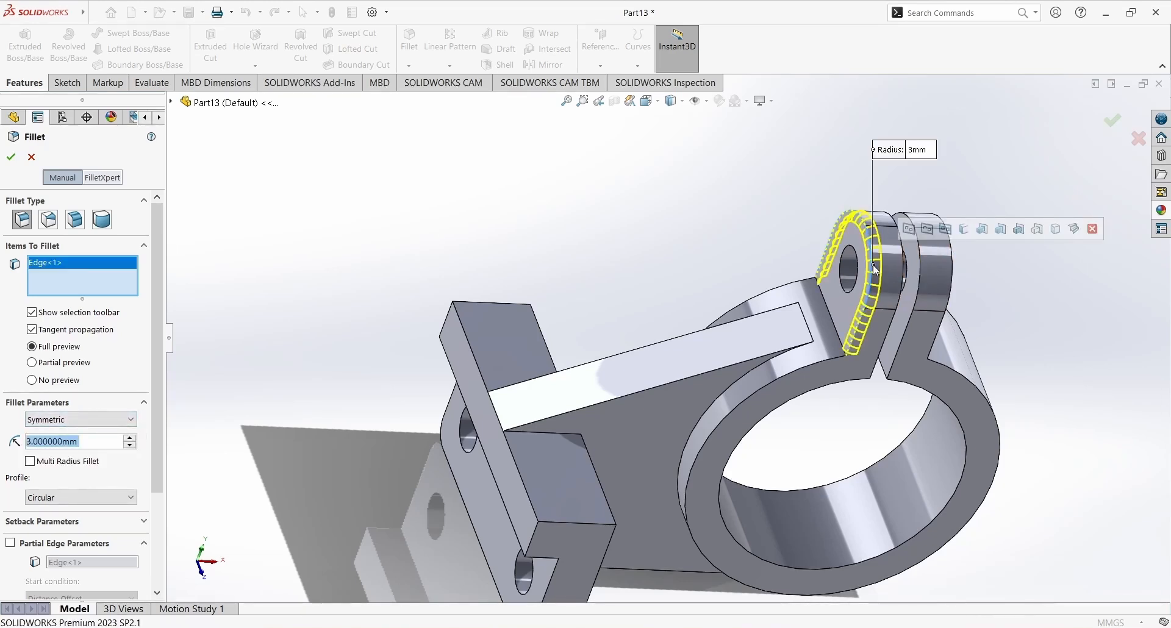
{"action": "left_click", "coordinate": [931, 235]}
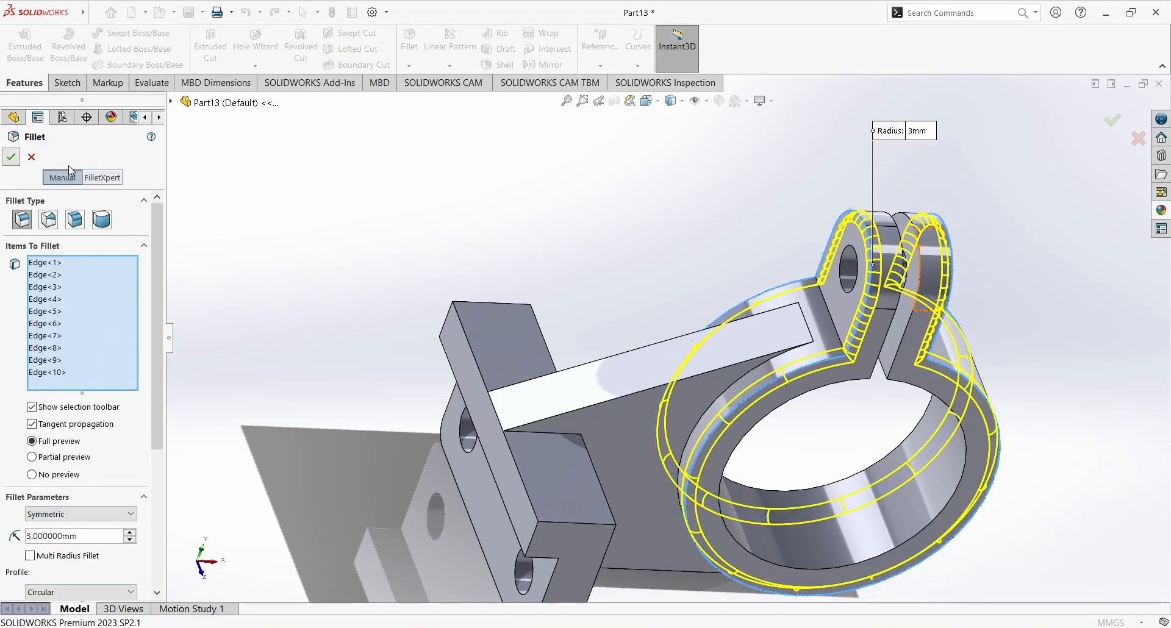
{"action": "key", "text": "Return"}
- Round the four long edges of the rib, two upper and two lower, with a symmetric 3 mm fillet
{"action": "left_click", "coordinate": [412, 48]}
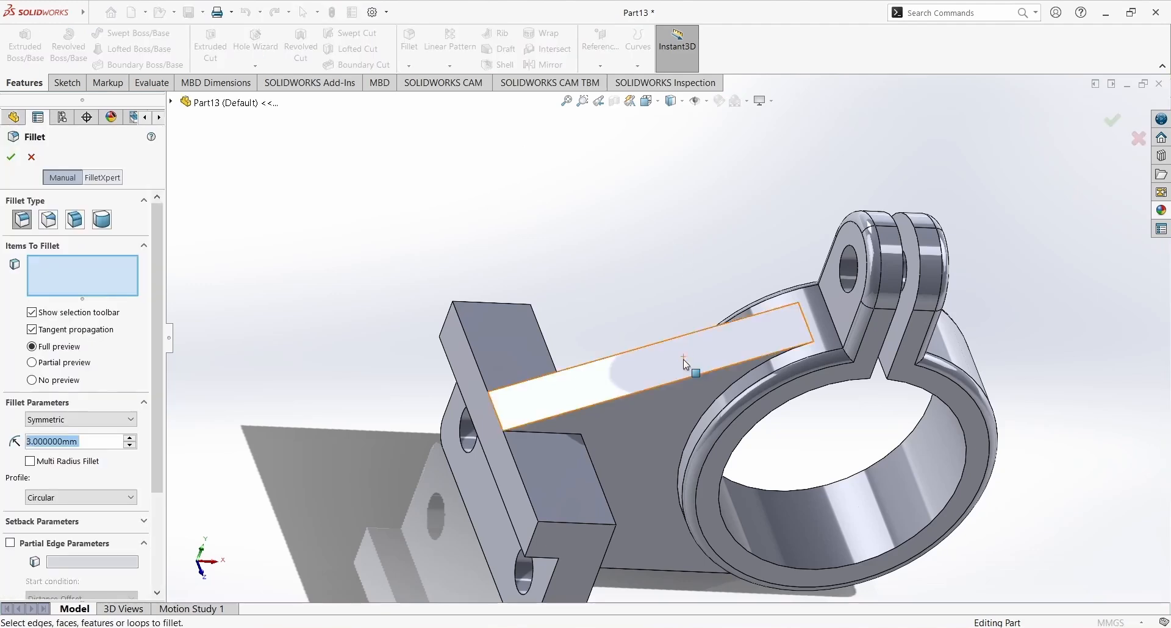
{"action": "left_click", "coordinate": [682, 380]}
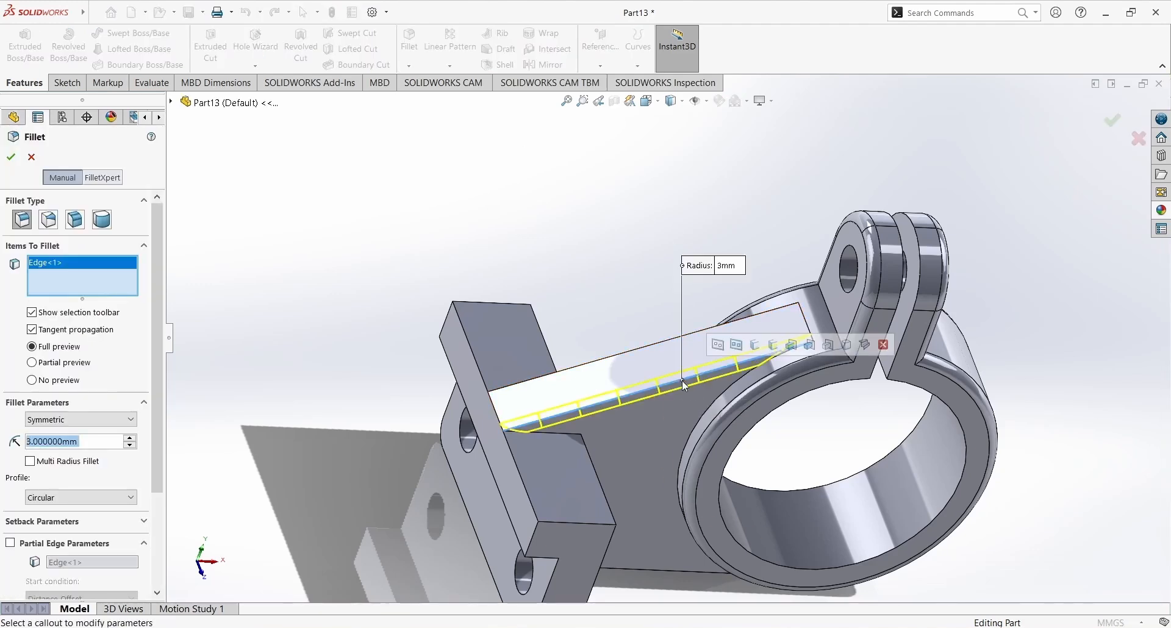
{"action": "left_click", "coordinate": [756, 345]}
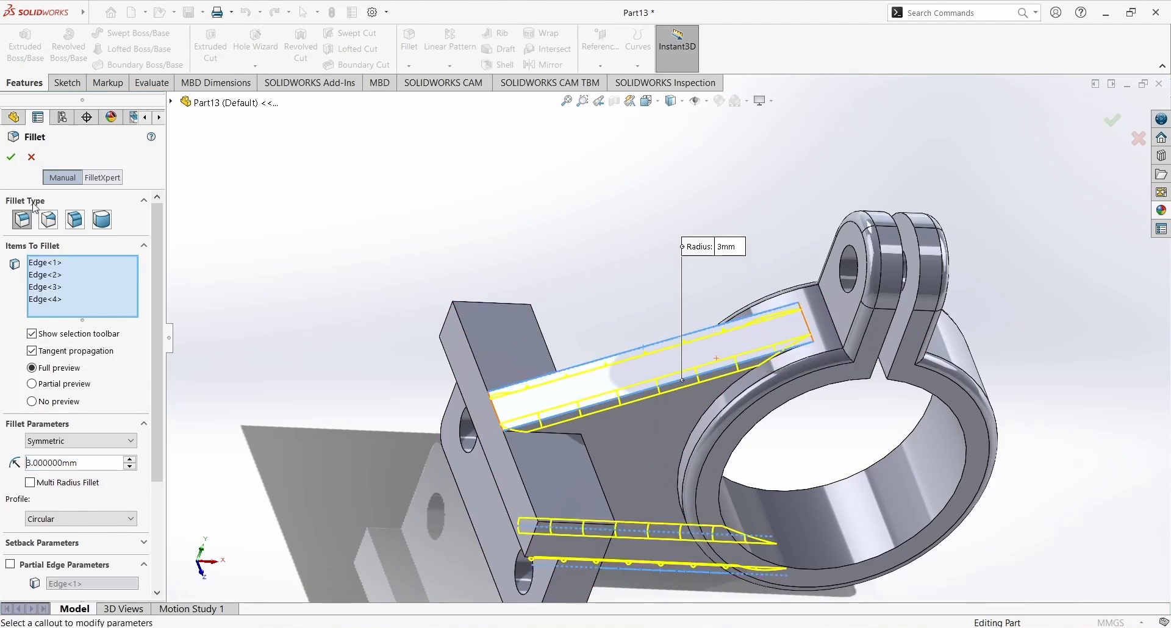
{"action": "left_click", "coordinate": [11, 158]}
{"action": "middle_click_drag", "start_coordinate": [607, 225], "coordinate": [634, 343]}
{"action": "scroll", "coordinate": [637, 436], "scroll_direction": "up", "scroll_amount": 1}
{"action": "middle_click_drag", "start_coordinate": [639, 435], "coordinate": [635, 422]}
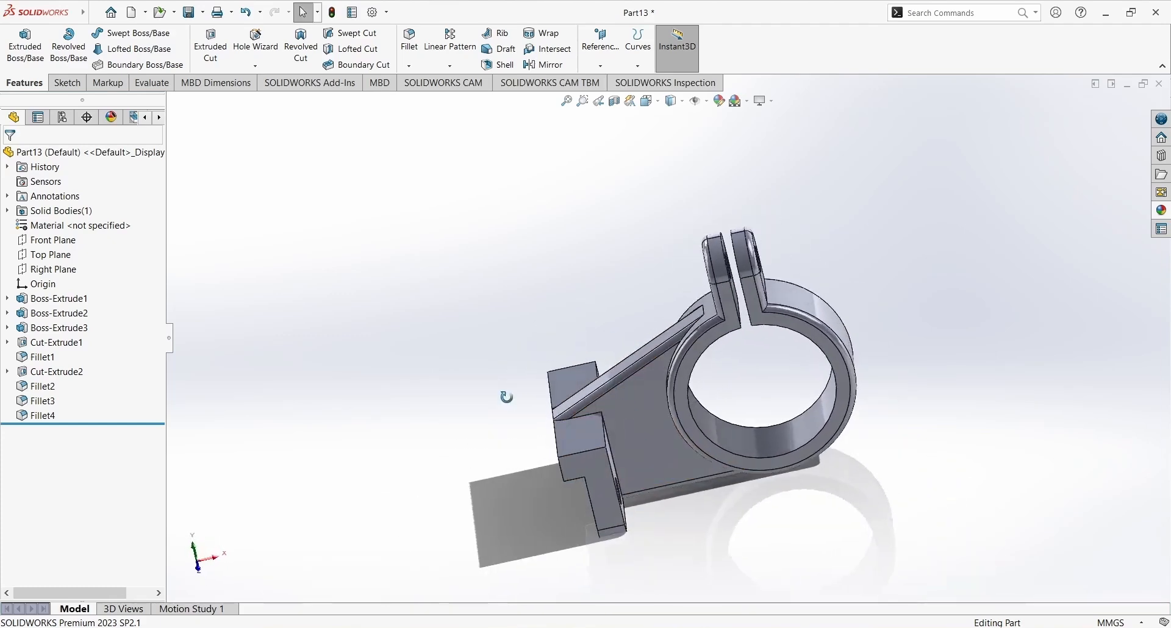